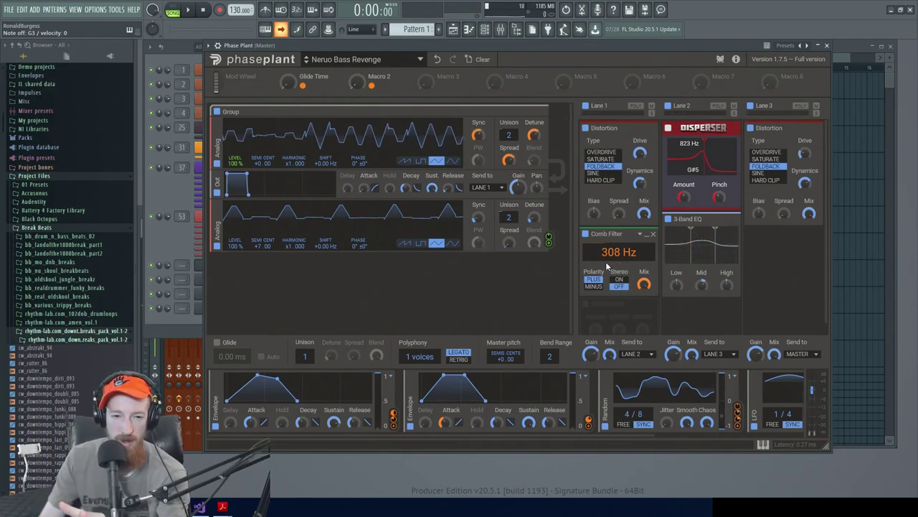
click(190, 235)
Step: Open The Squelcher on Phase Plant #2 and toggle its Comb Filter off and back on
click(259, 266)
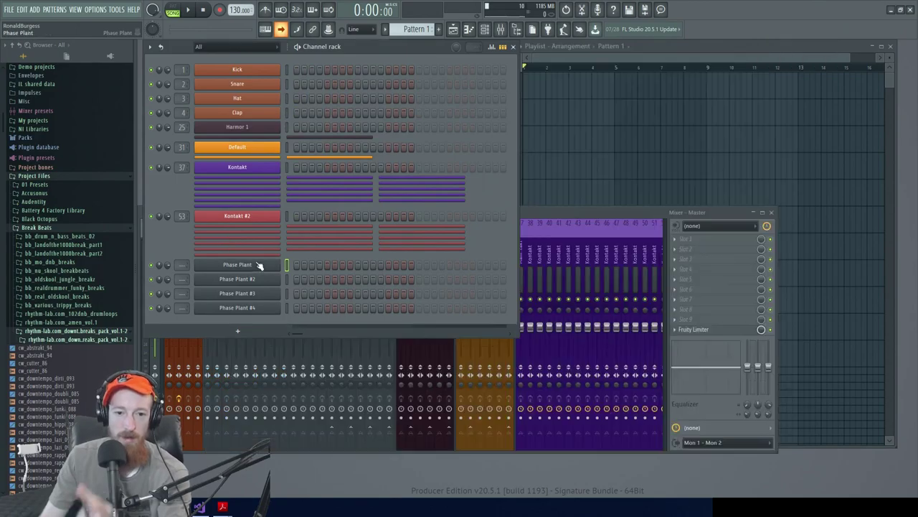
click(259, 280)
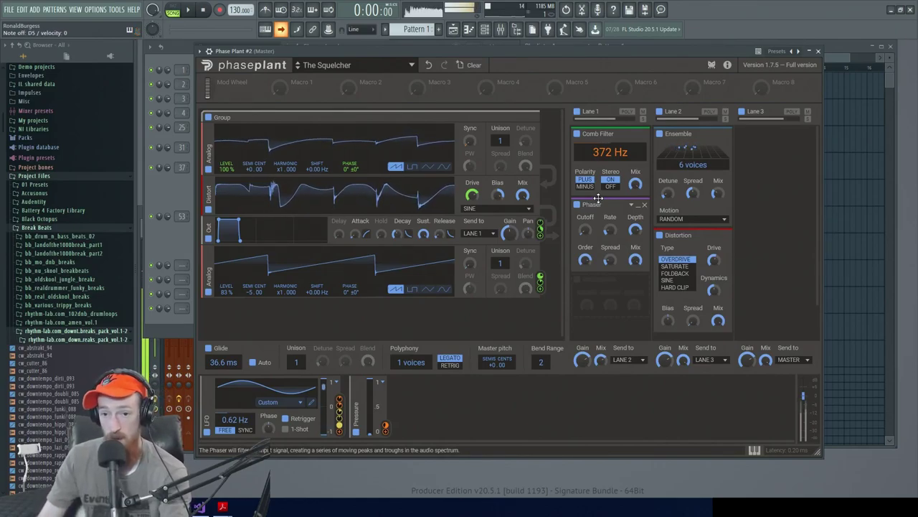
click(577, 134)
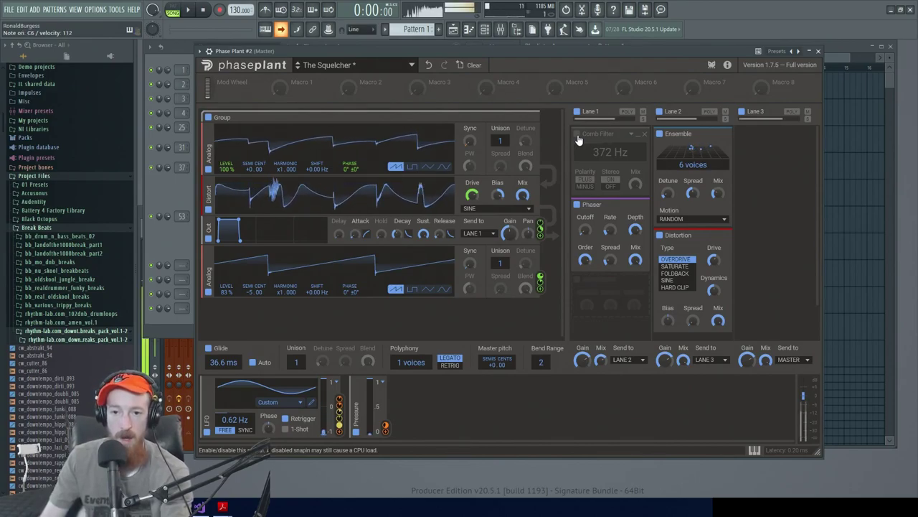
click(578, 135)
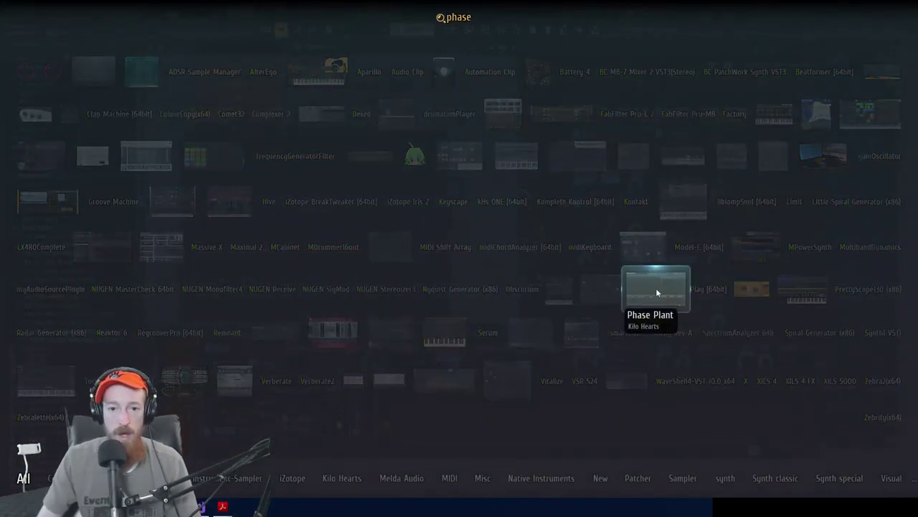
Step: Load a fresh Phase Plant and add an Analog oscillator set to a sine wave
click(656, 288)
click(367, 198)
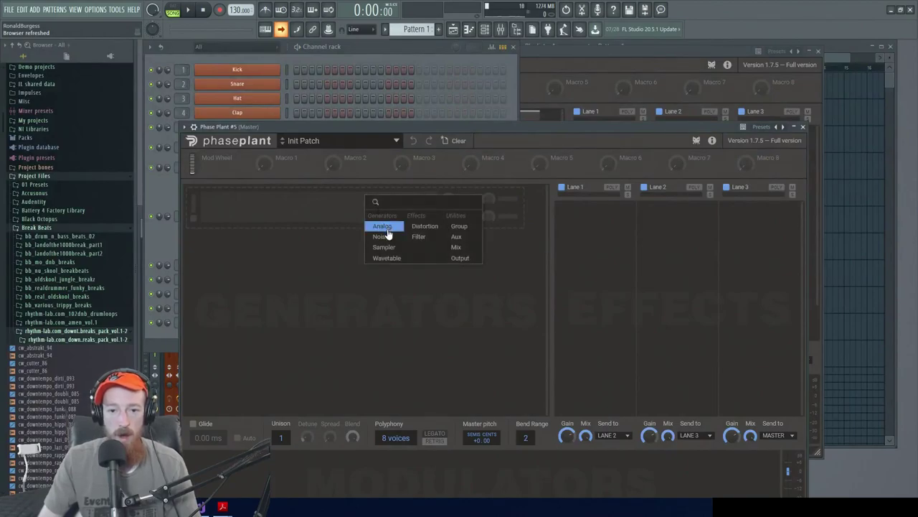
click(382, 226)
click(426, 244)
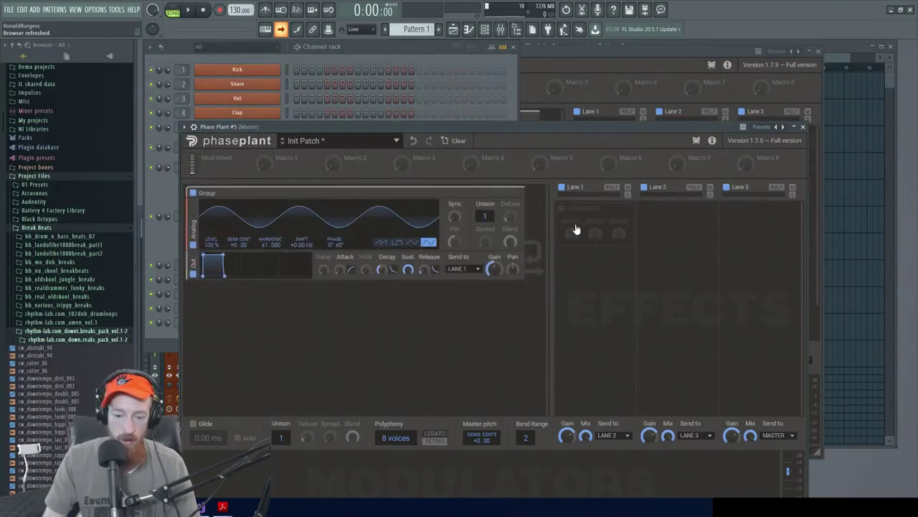
Step: Add a Comb Filter to Lane 1 and a Slice EQ to Lane 2
click(575, 229)
text(comb)
key(Return)
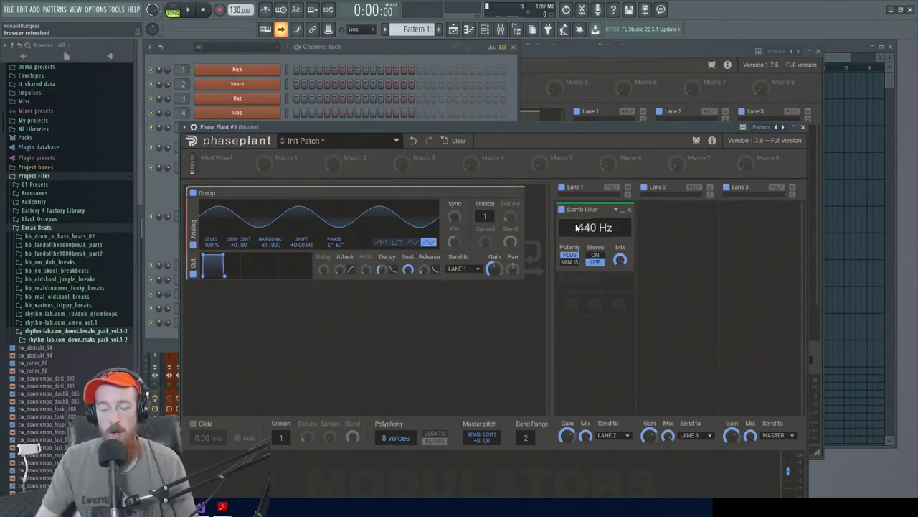
click(679, 226)
text(slice)
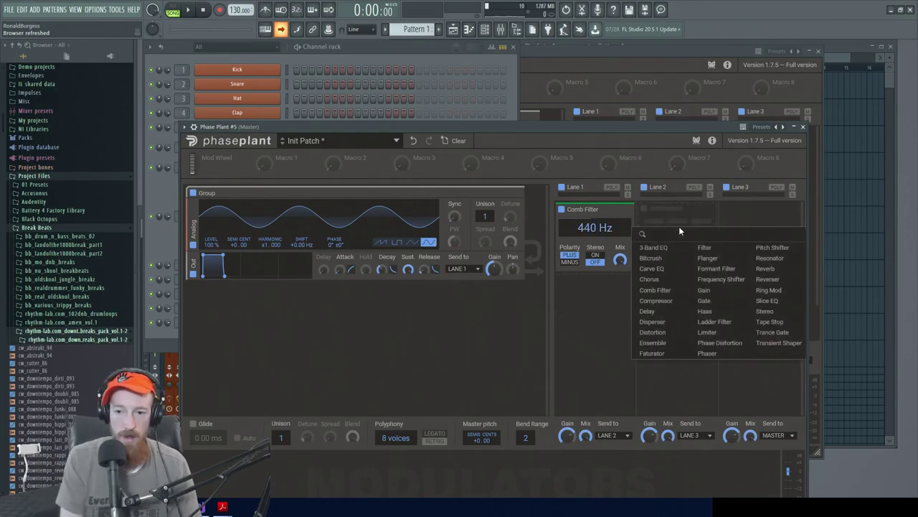
key(Return)
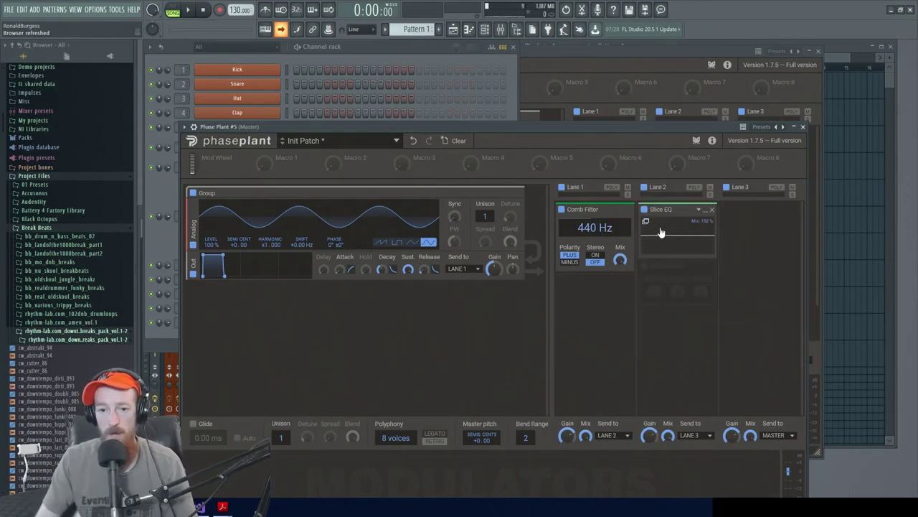
click(661, 232)
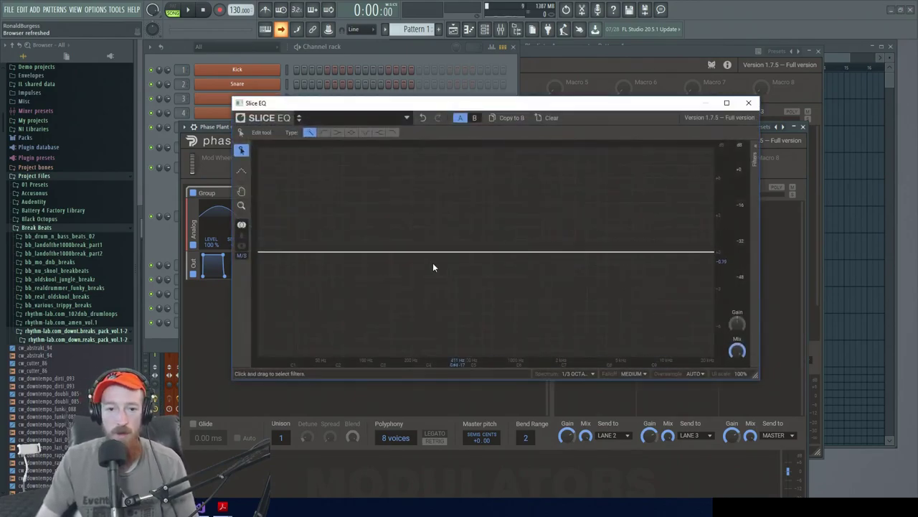
Step: Switch the Slice EQ to notch bands and add four notches, moving one to about 566 Hz
click(366, 133)
double_click(335, 255)
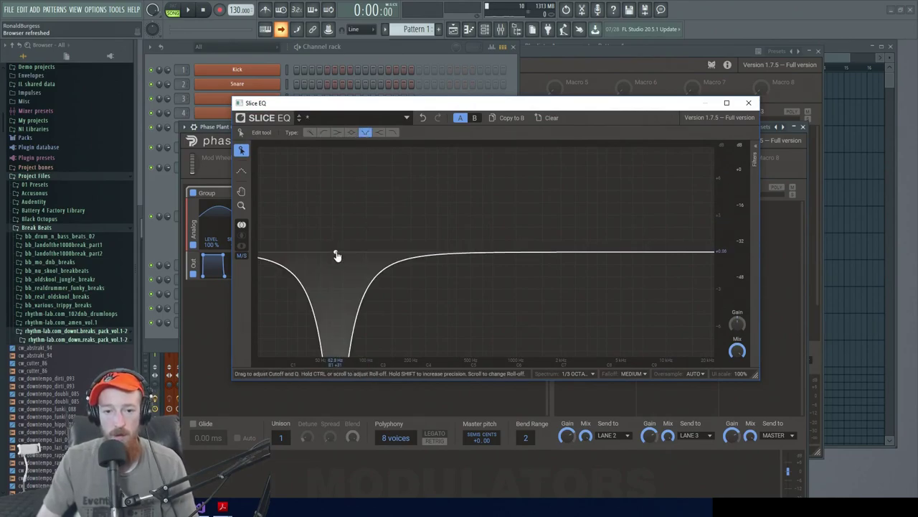
double_click(427, 254)
double_click(539, 254)
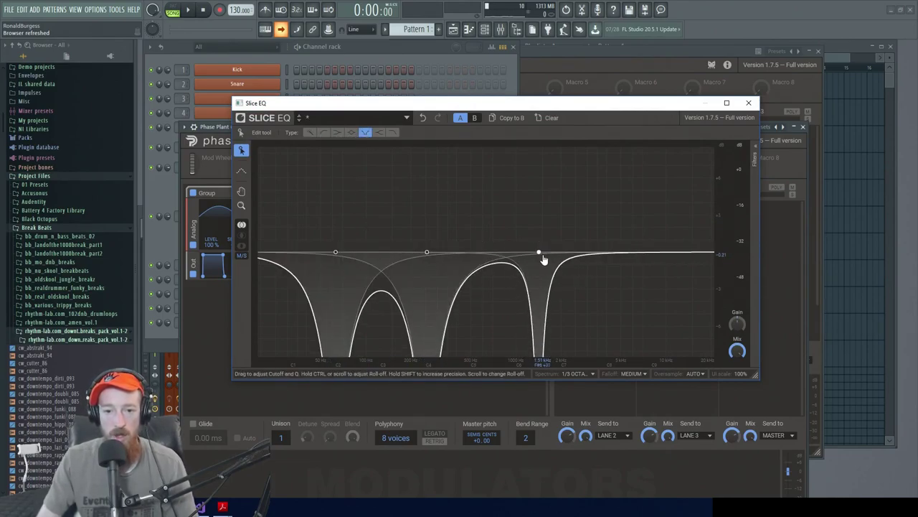
double_click(441, 254)
drag(439, 254, 479, 253)
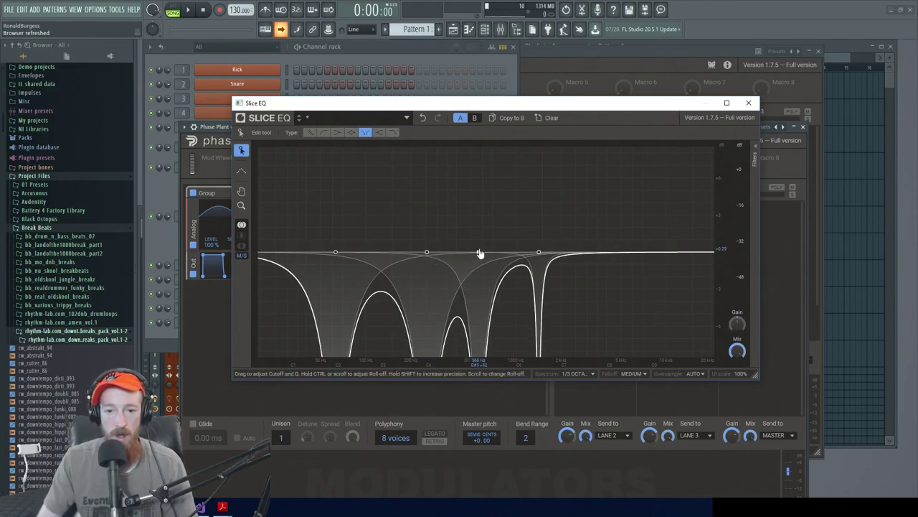
Step: Narrow the notches and shift all four higher together
scroll(479, 252, up, 5)
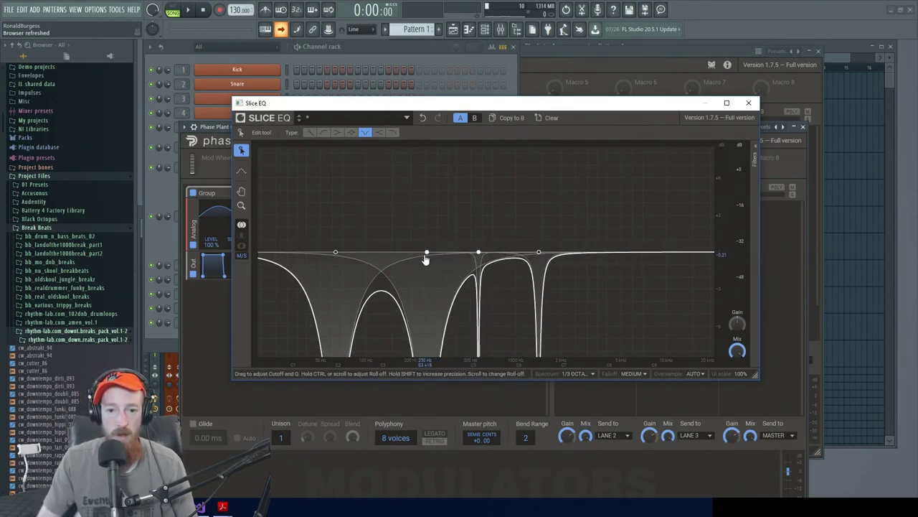
scroll(426, 255, up, 5)
scroll(335, 255, up, 5)
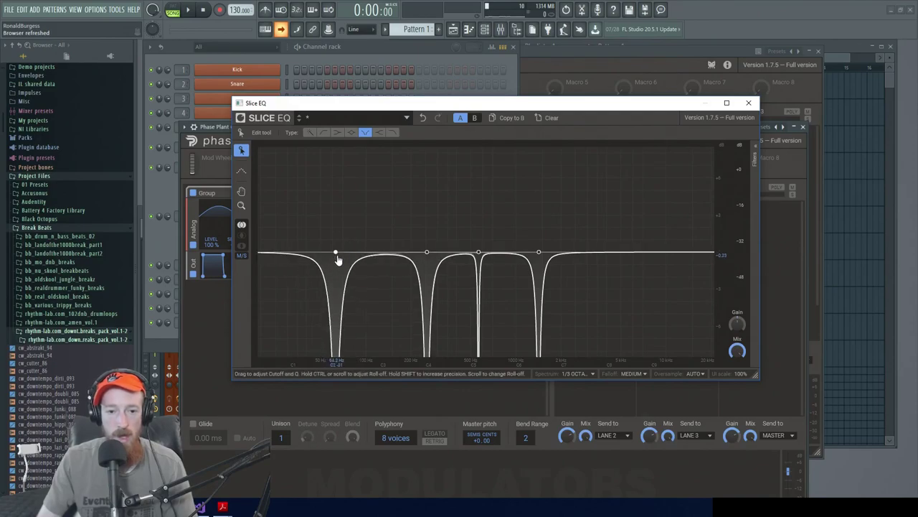
scroll(338, 259, up, 2)
drag(338, 260, 354, 260)
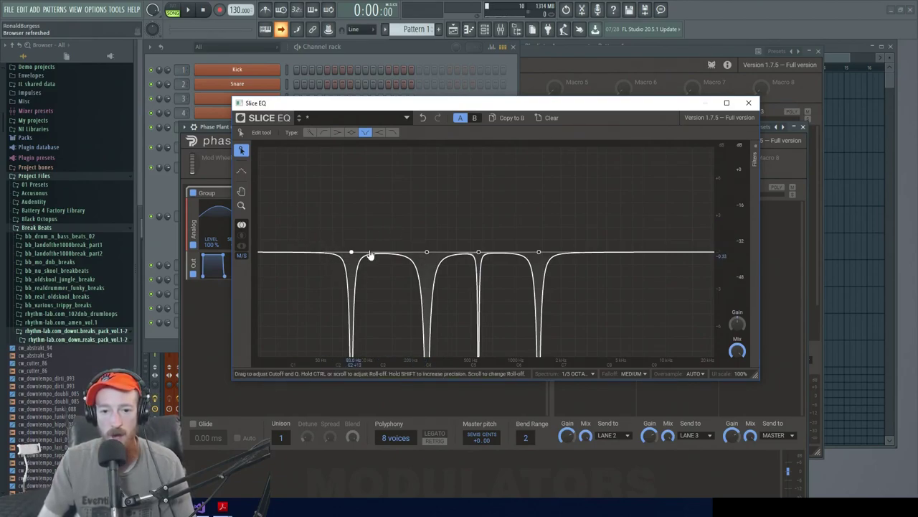
drag(480, 254, 604, 259)
key(ctrl+z)
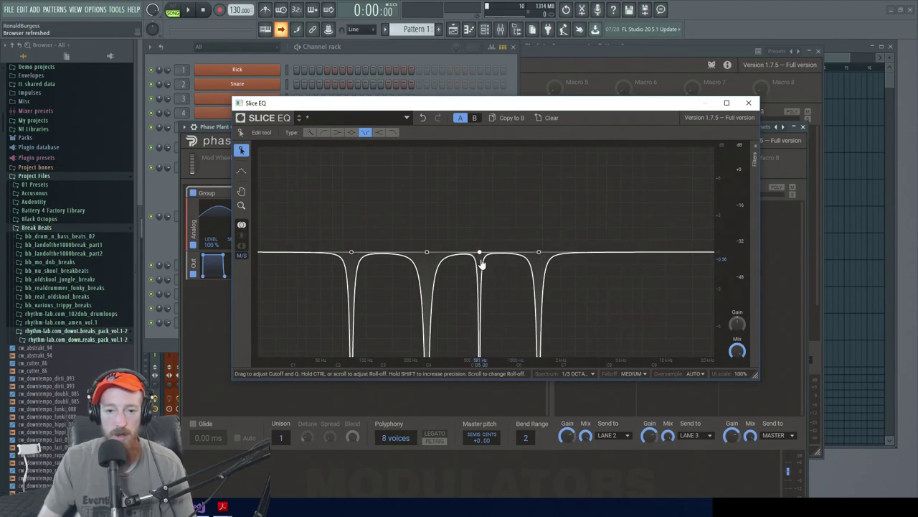
drag(292, 210, 600, 289)
mouse_move(544, 258)
mouse_down()
mouse_move(678, 256)
mouse_move(495, 258)
mouse_move(605, 256)
mouse_move(552, 256)
mouse_up()
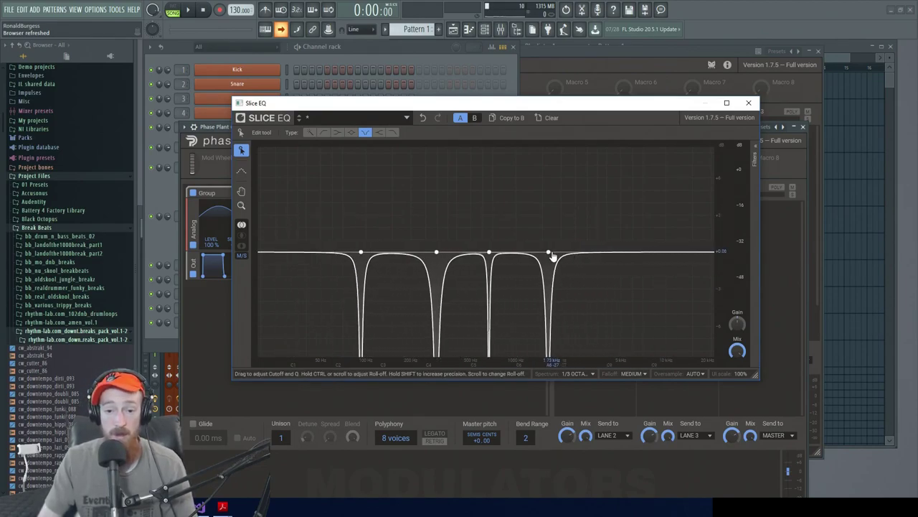
click(404, 205)
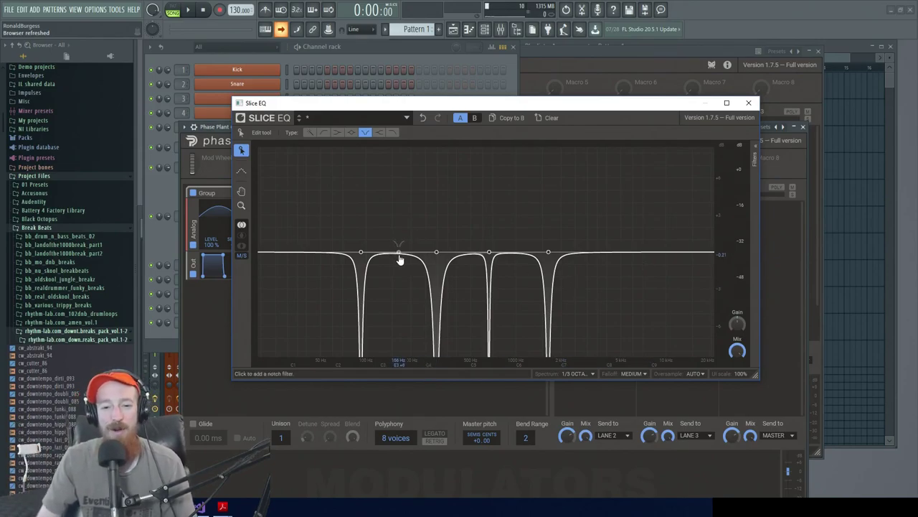
Step: Add a fifth notch near 1 kHz and shift all the notches up together
click(516, 252)
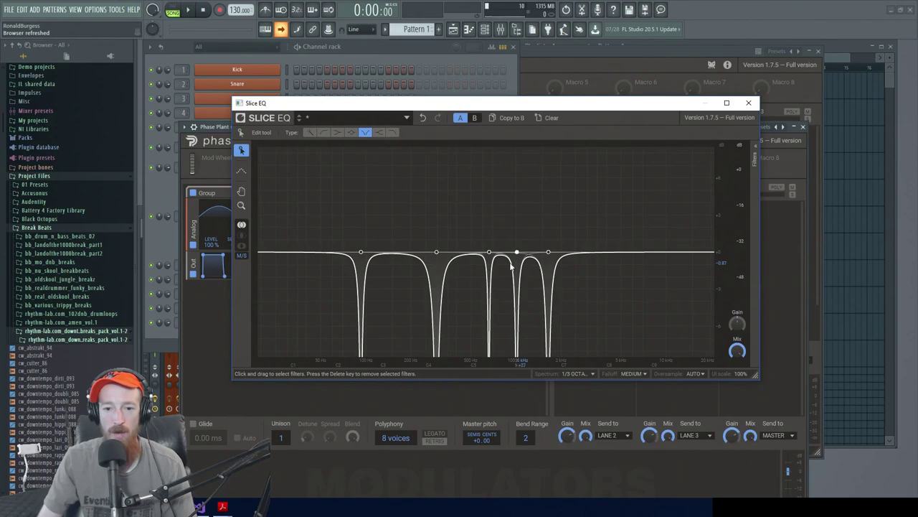
drag(318, 226, 633, 290)
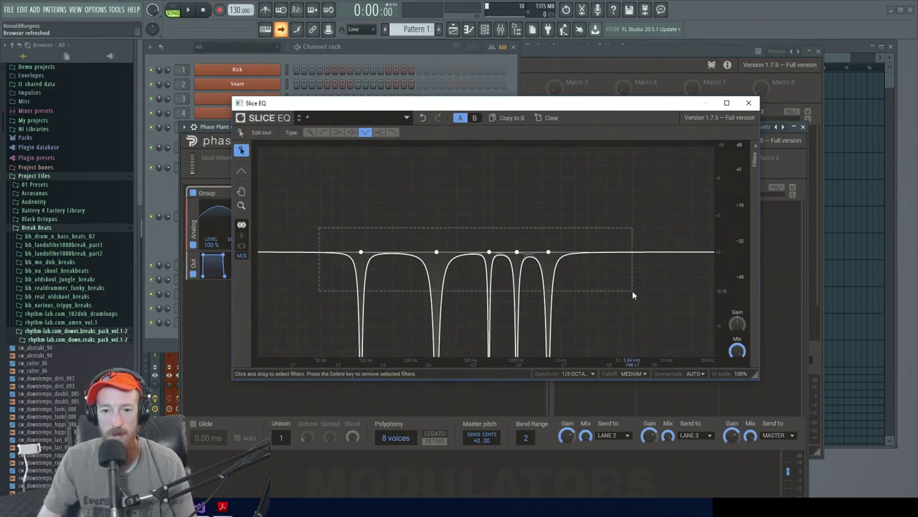
drag(497, 251, 531, 258)
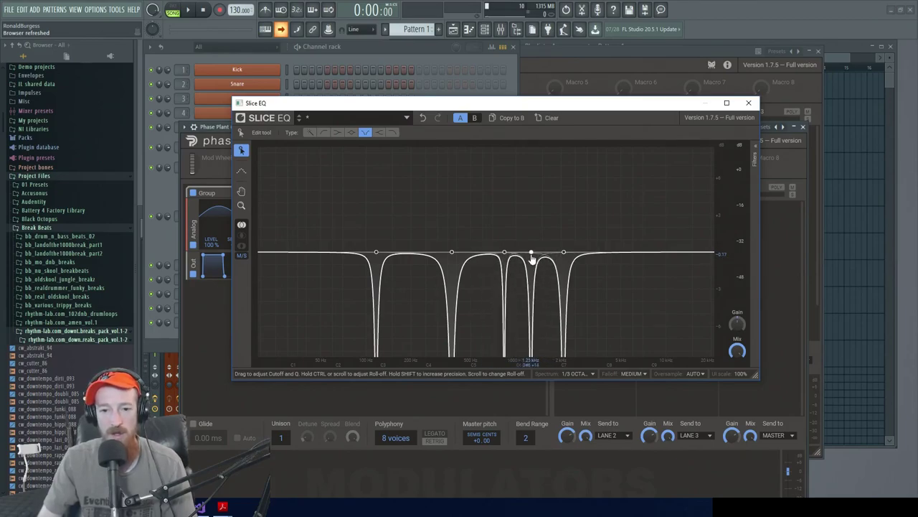
click(351, 132)
Step: Add tall peak bells near 135 Hz and 600 Hz, then reposition all EQ bands
click(407, 252)
drag(406, 252, 414, 191)
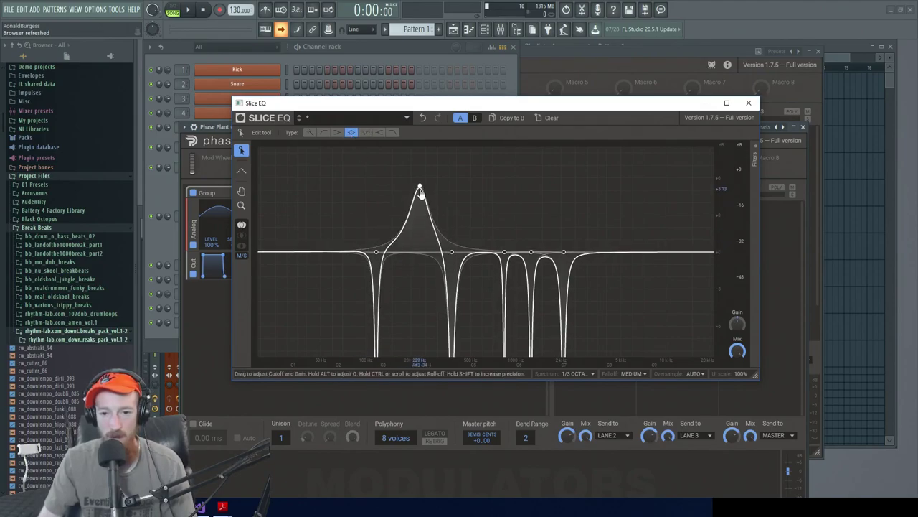
drag(480, 261, 483, 214)
drag(302, 174, 617, 238)
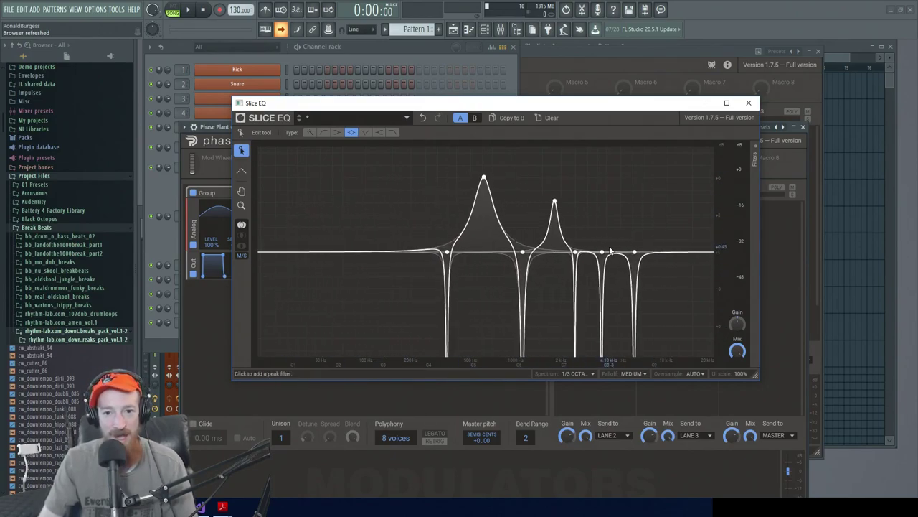
drag(523, 254, 472, 259)
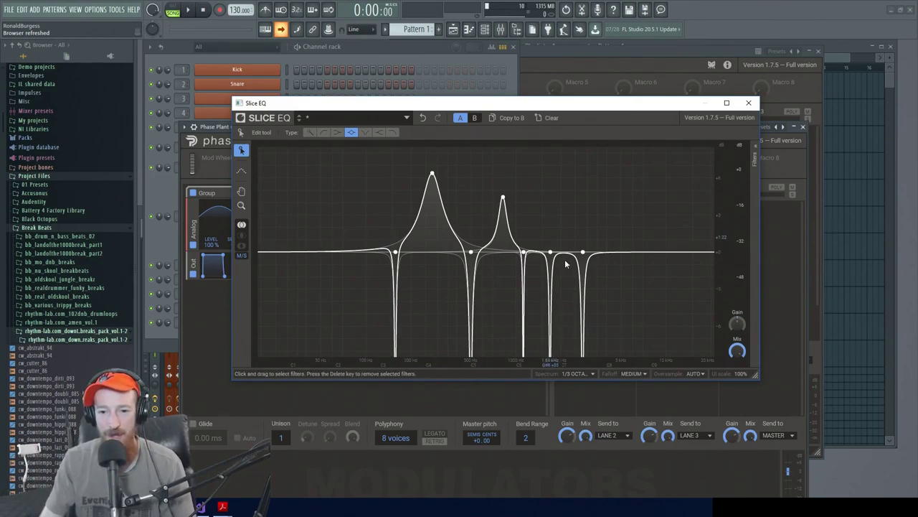
click(747, 102)
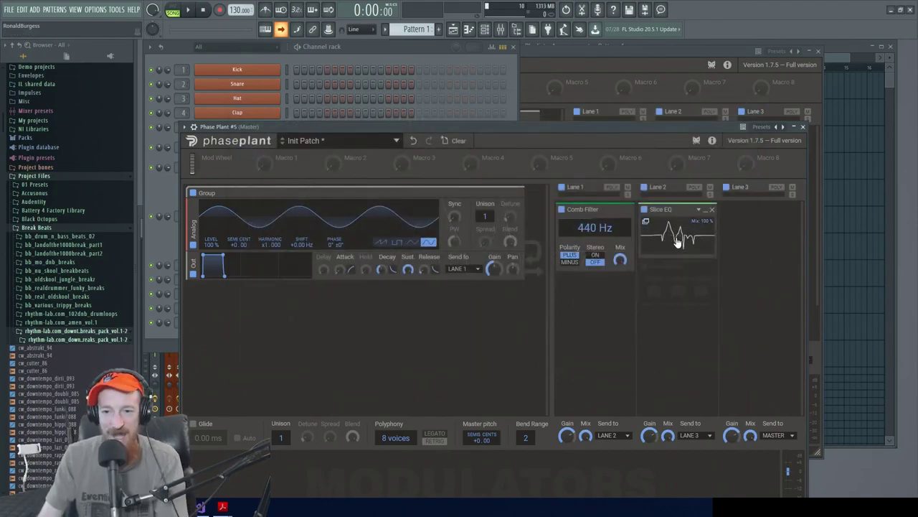
Step: Delete the Slice EQ from Lane 2, keeping the 440 Hz Comb Filter on Lane 1
click(713, 210)
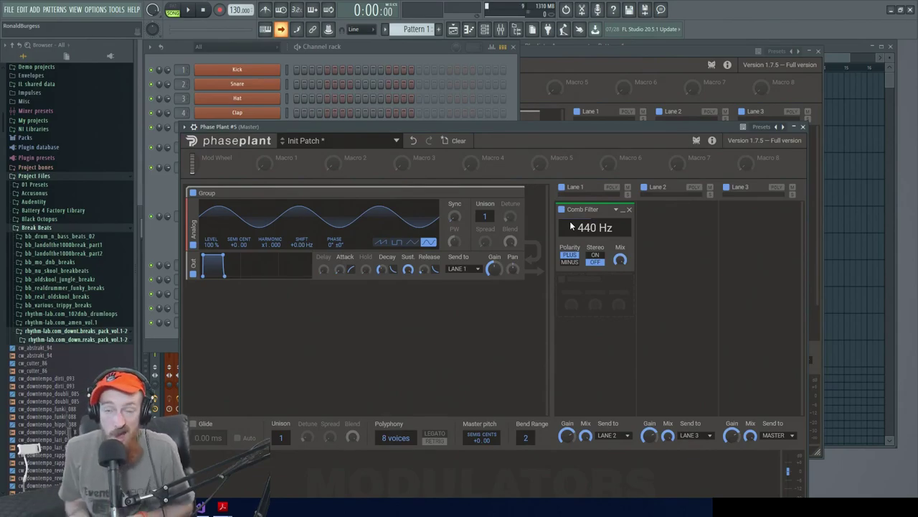
drag(572, 226, 269, 221)
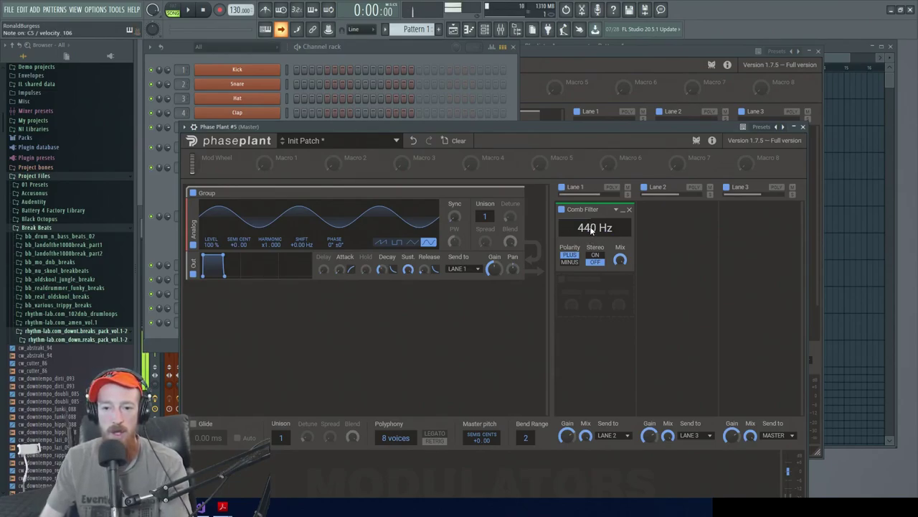
Step: Tune the Comb Filter down to 177 Hz, comparing polarities and leaving it on plus
drag(592, 230, 591, 264)
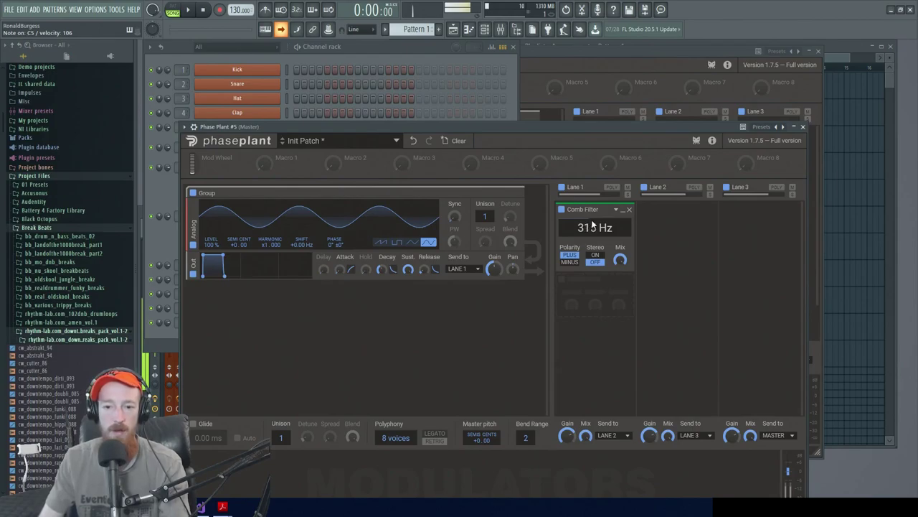
click(571, 264)
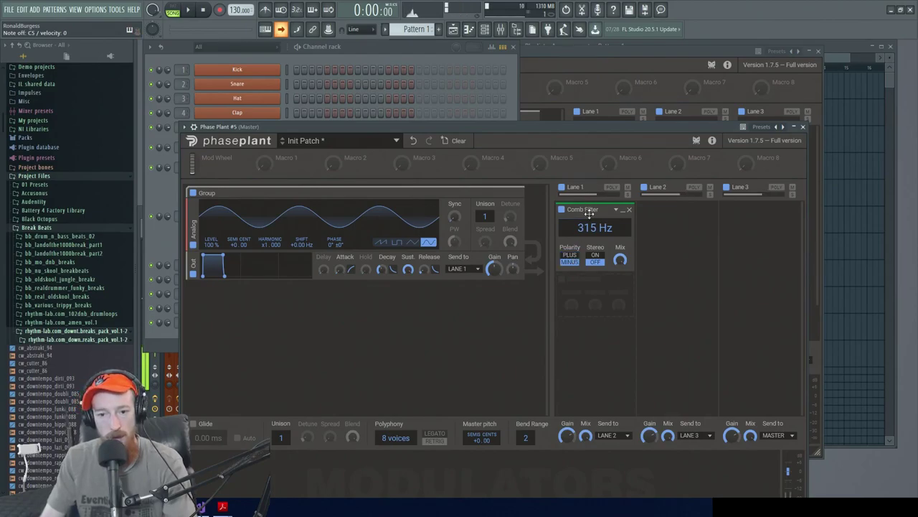
click(571, 256)
click(571, 263)
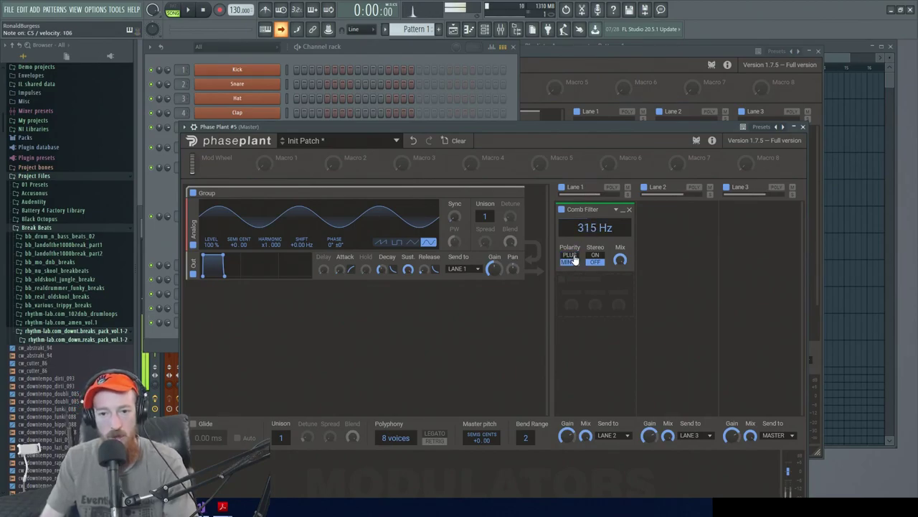
click(571, 256)
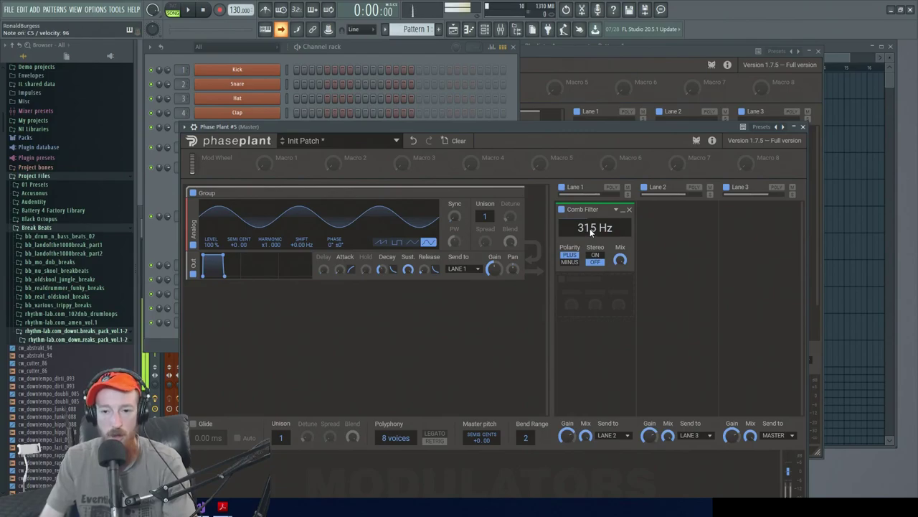
drag(590, 228, 590, 249)
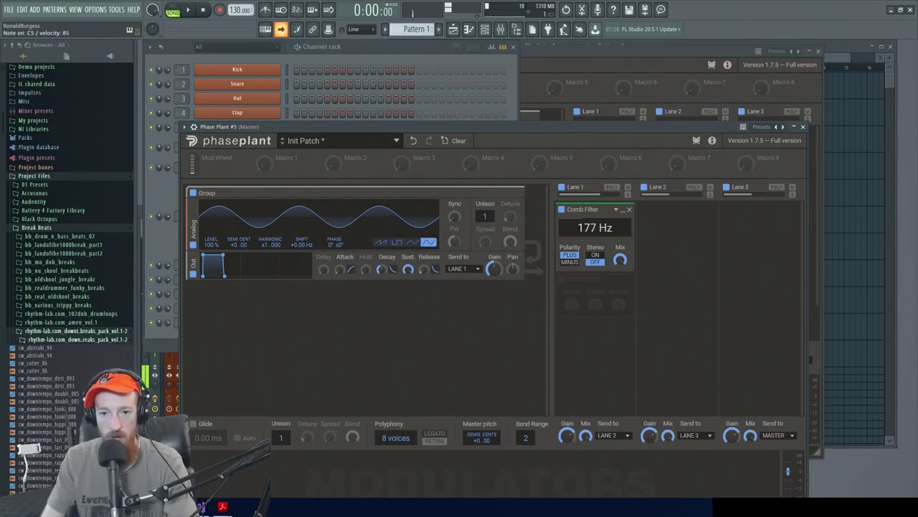
click(568, 263)
click(569, 263)
click(570, 263)
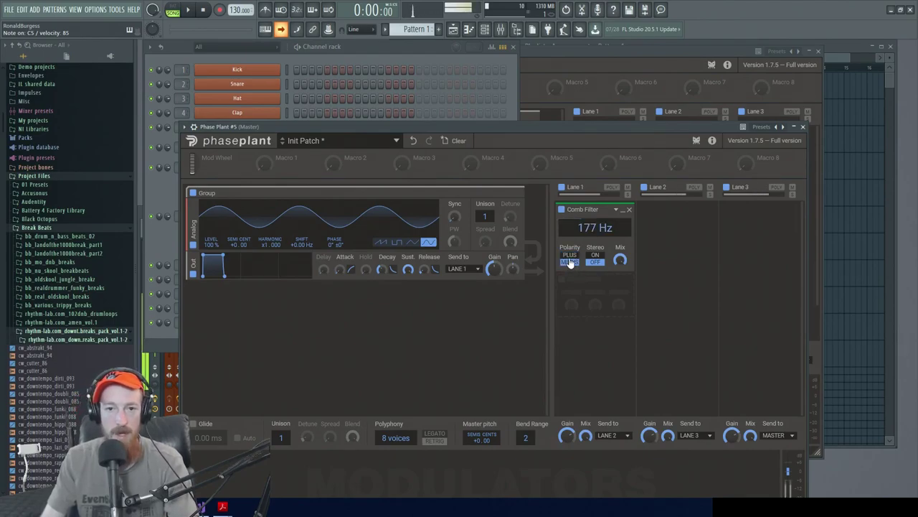
click(569, 263)
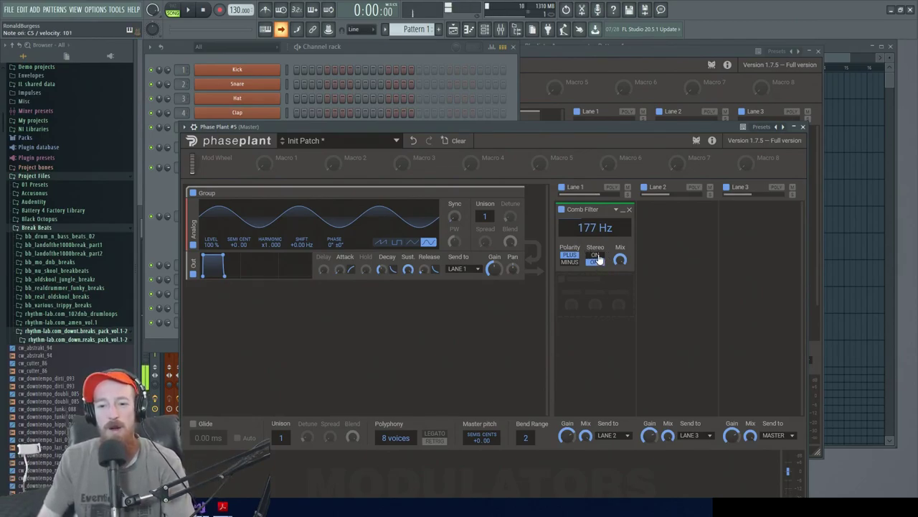
Step: Turn on Comb Filter stereo mode, audition minus polarity, return to plus, and show the channel rack
click(597, 256)
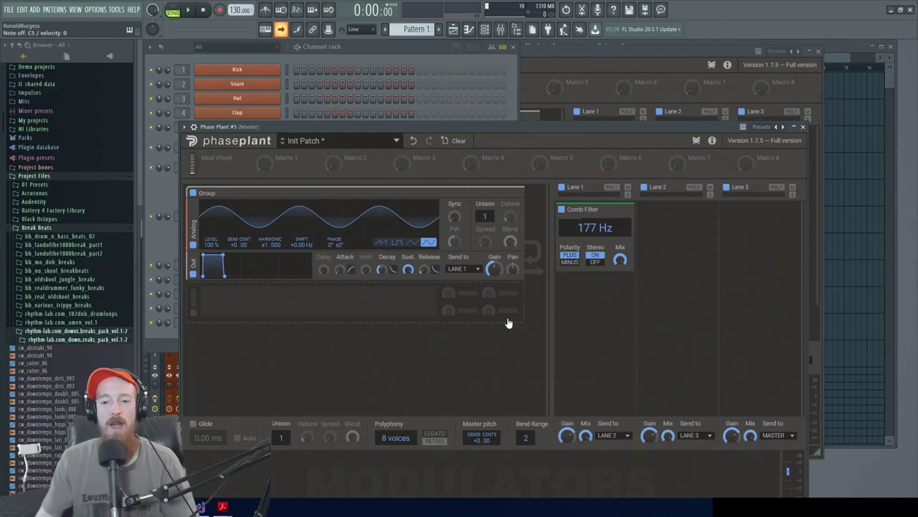
click(570, 262)
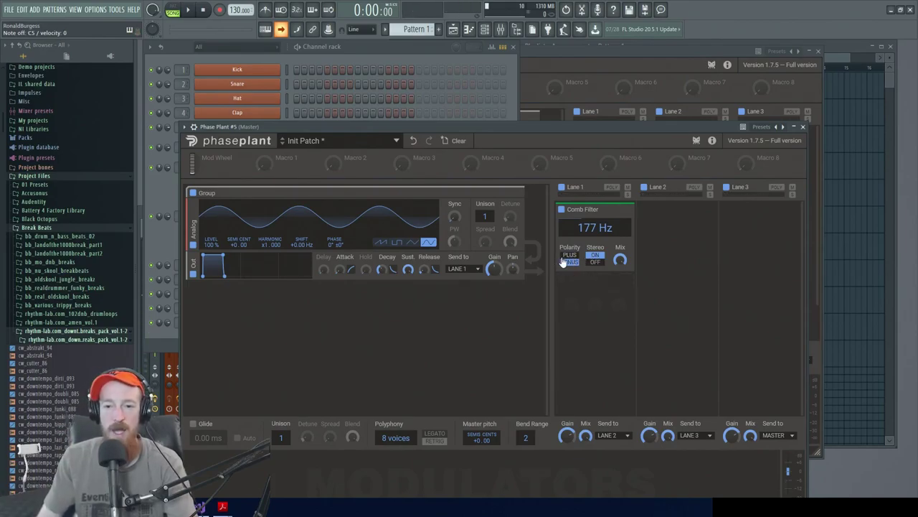
click(569, 255)
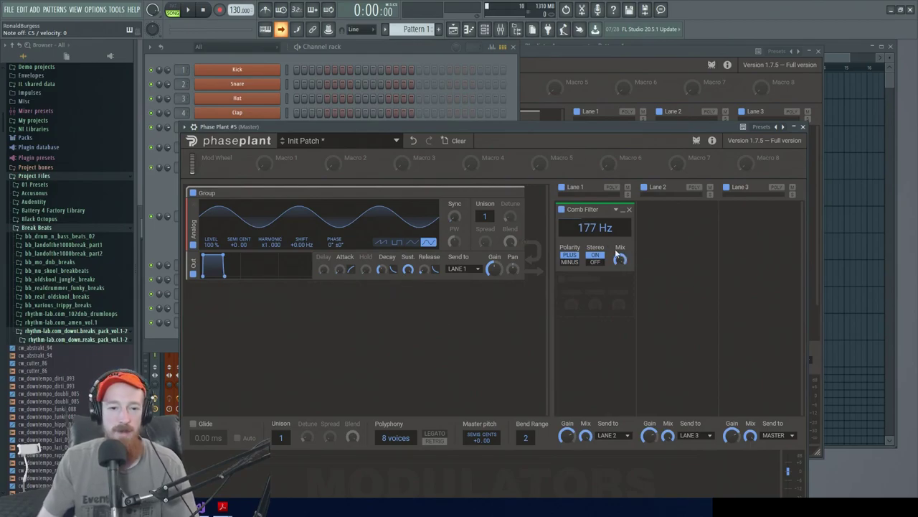
click(148, 226)
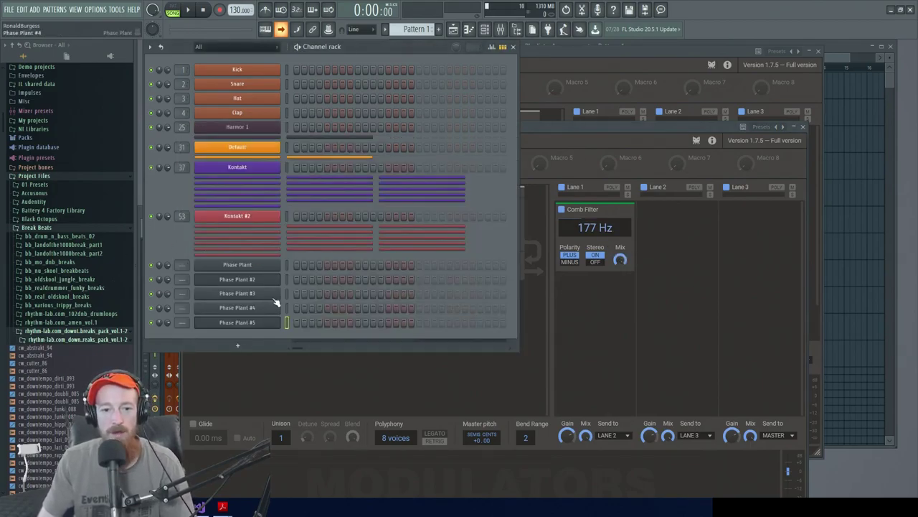
Step: Open the Neruo Bass Revenge instance, inspect its 308 Hz Comb Filter, then return with F6
click(269, 276)
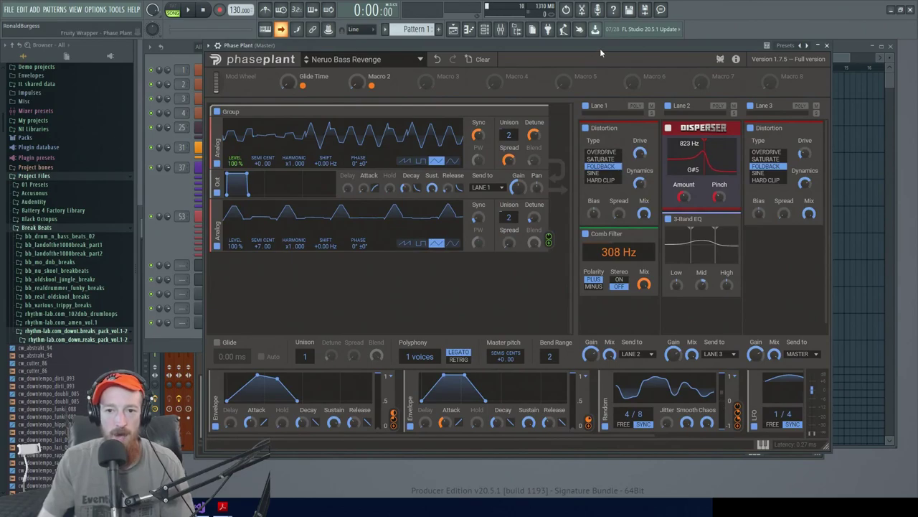
drag(600, 48, 558, 54)
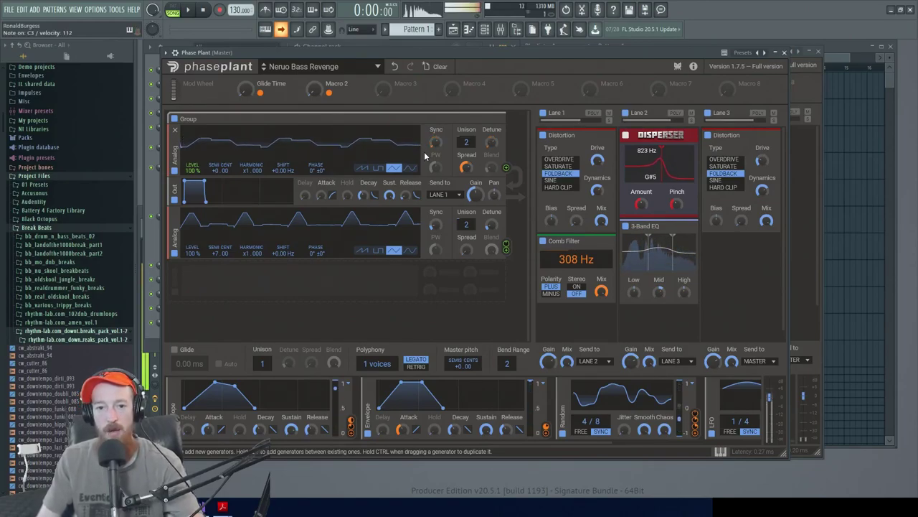
drag(435, 147, 435, 140)
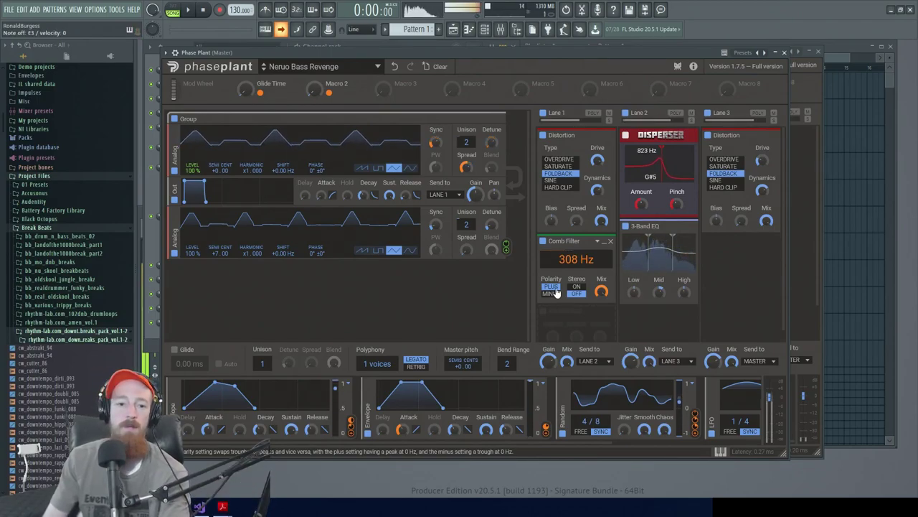
key(F6)
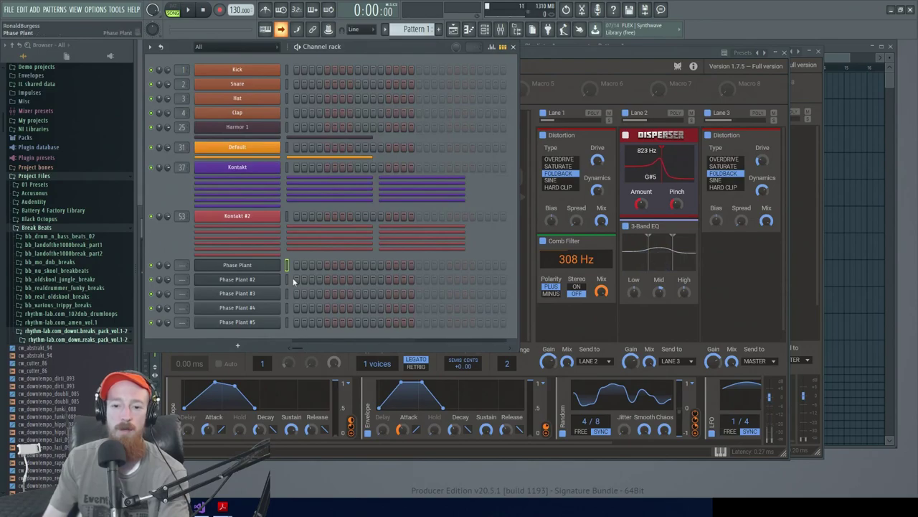
click(543, 241)
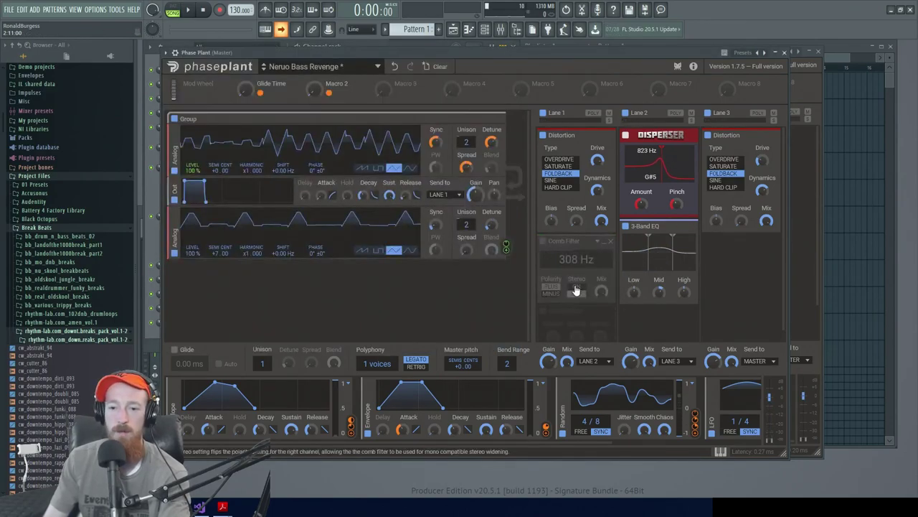
click(576, 289)
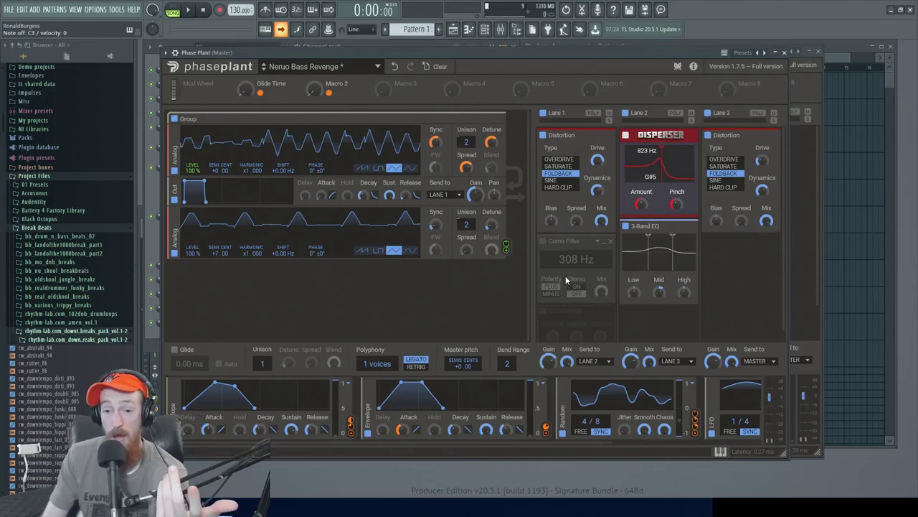
click(542, 242)
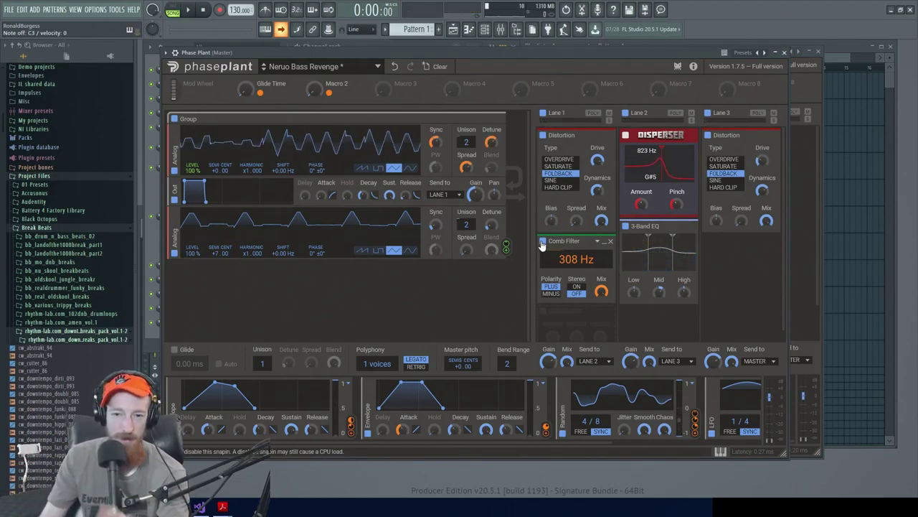
key(F6)
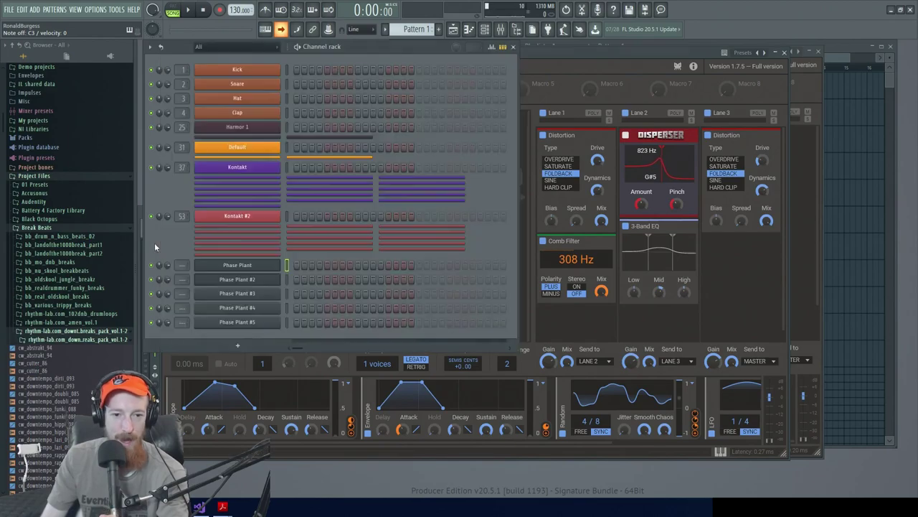
Step: Open Throw Up on Phase Plant #3, bypassing and re-enabling its 149 Hz and 4.39 kHz comb filters
click(244, 292)
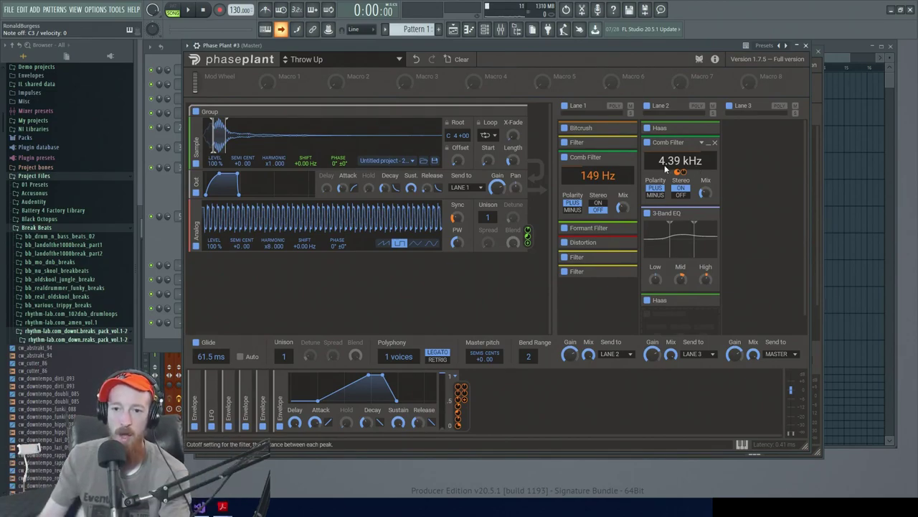
click(647, 142)
click(565, 158)
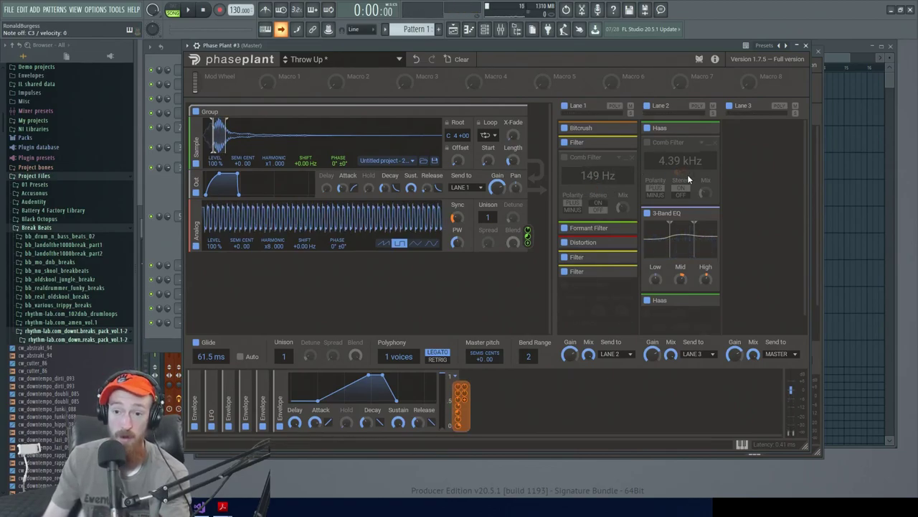
click(565, 156)
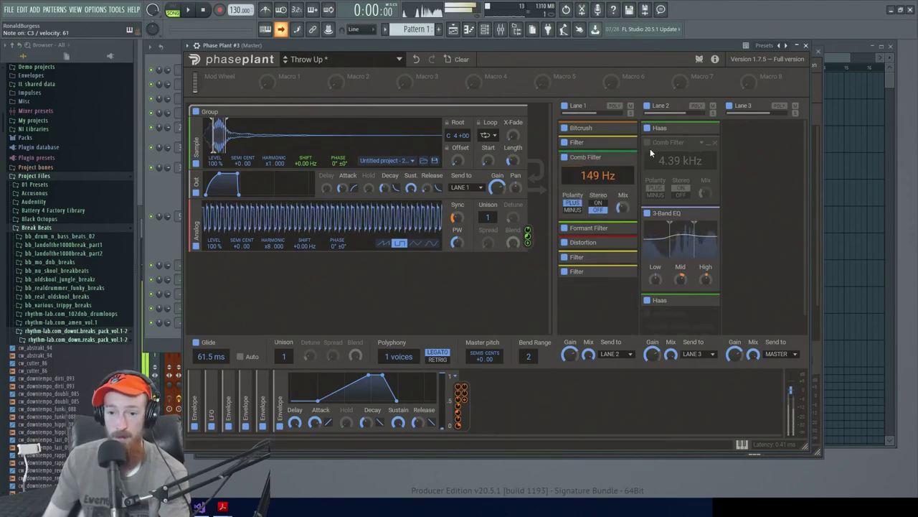
click(647, 142)
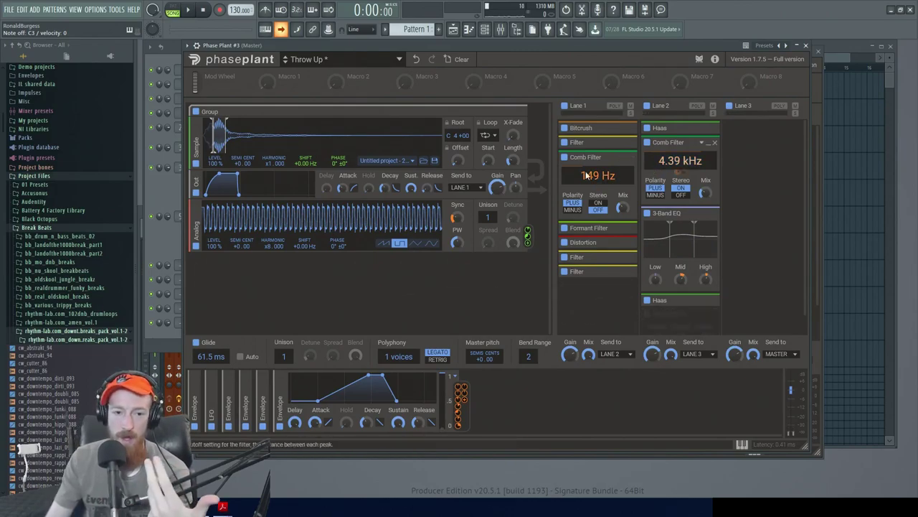
key(F6)
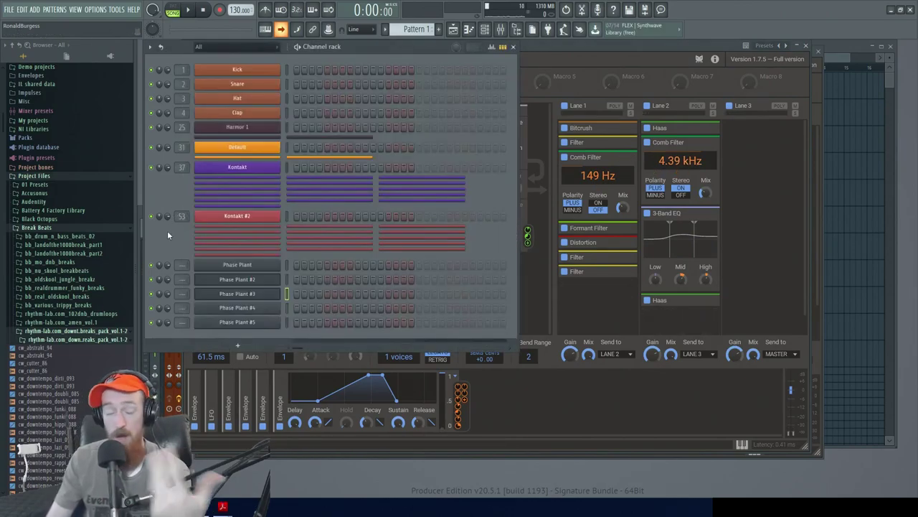
click(266, 295)
click(270, 309)
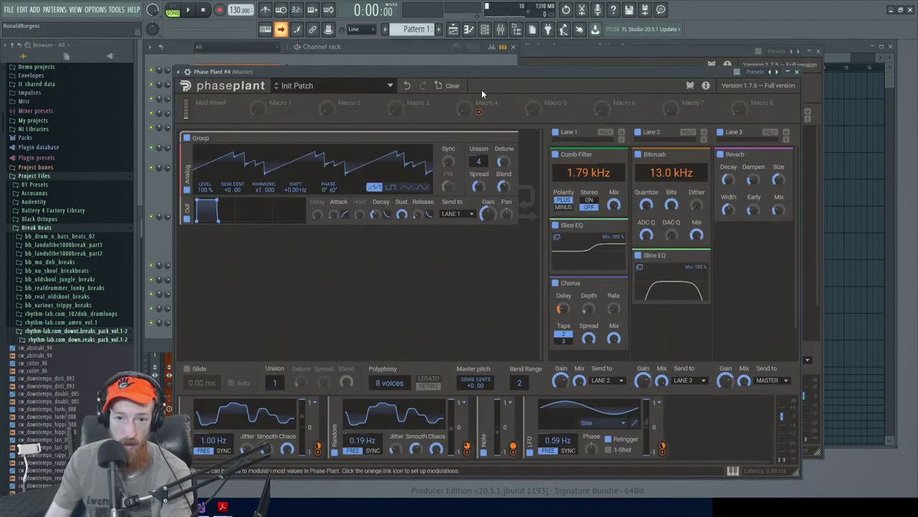
drag(492, 72, 483, 72)
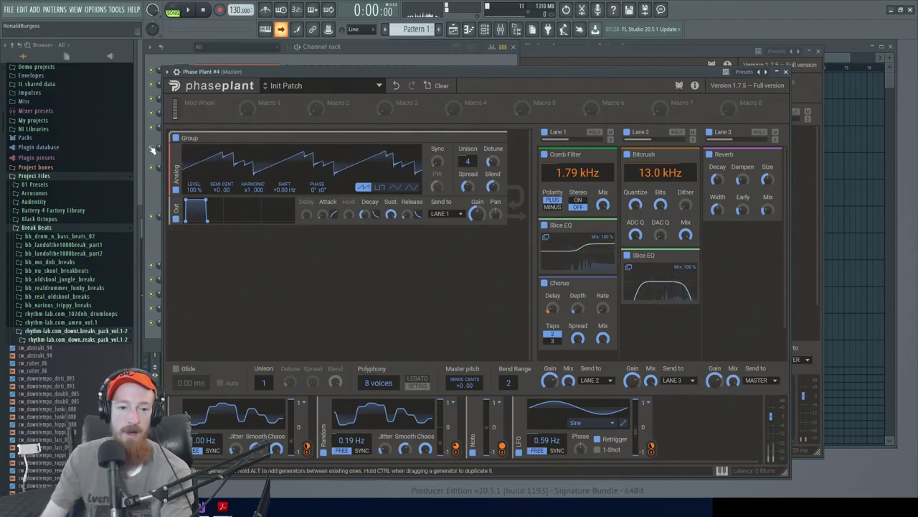
key(F6)
click(266, 296)
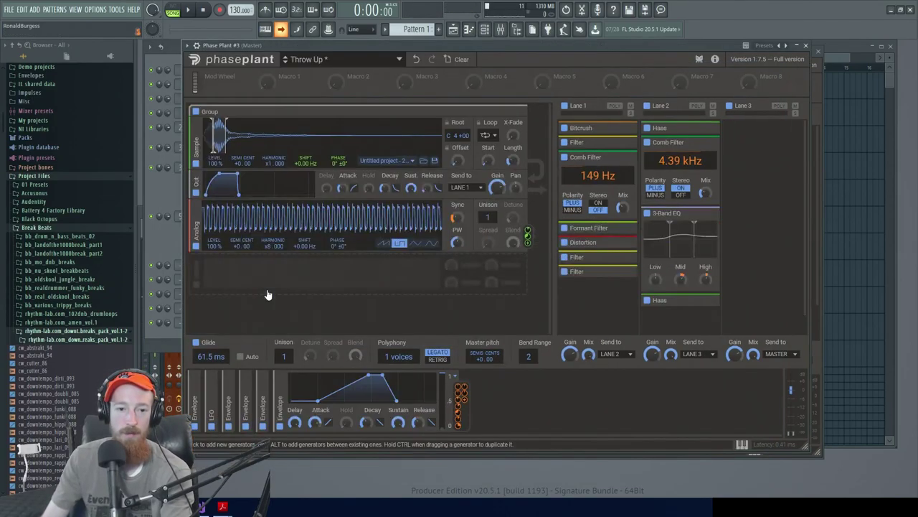
key(F6)
click(232, 295)
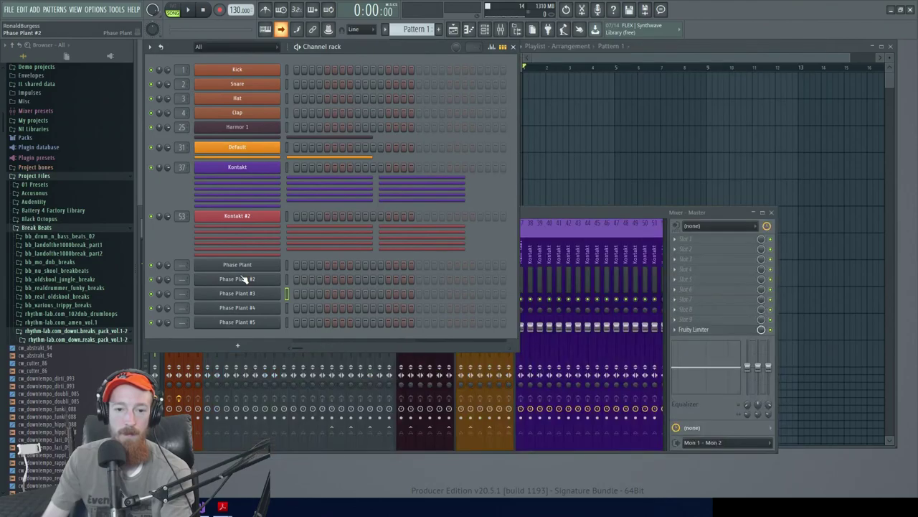
click(243, 280)
key(F6)
click(216, 295)
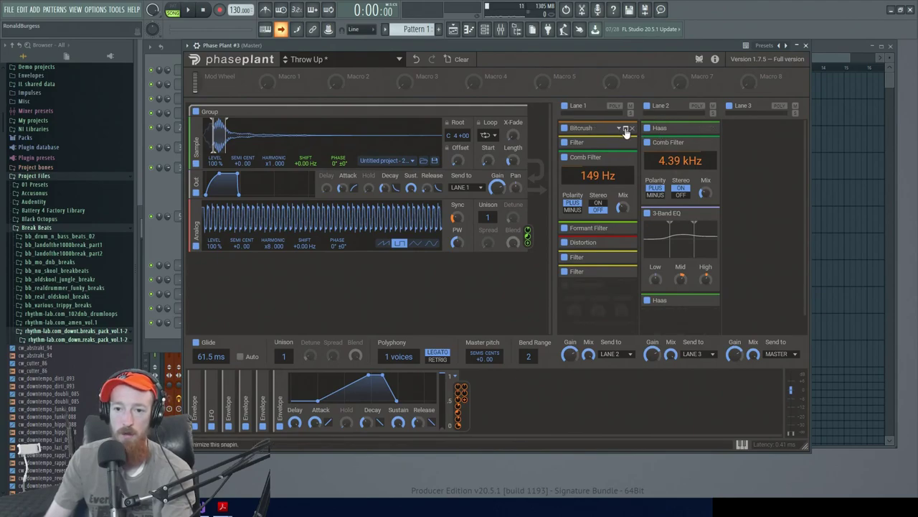
click(625, 130)
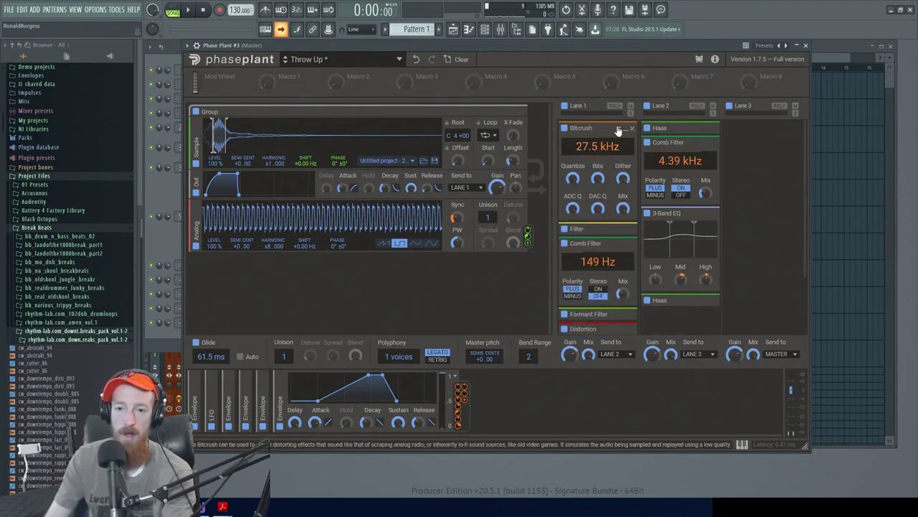
click(626, 129)
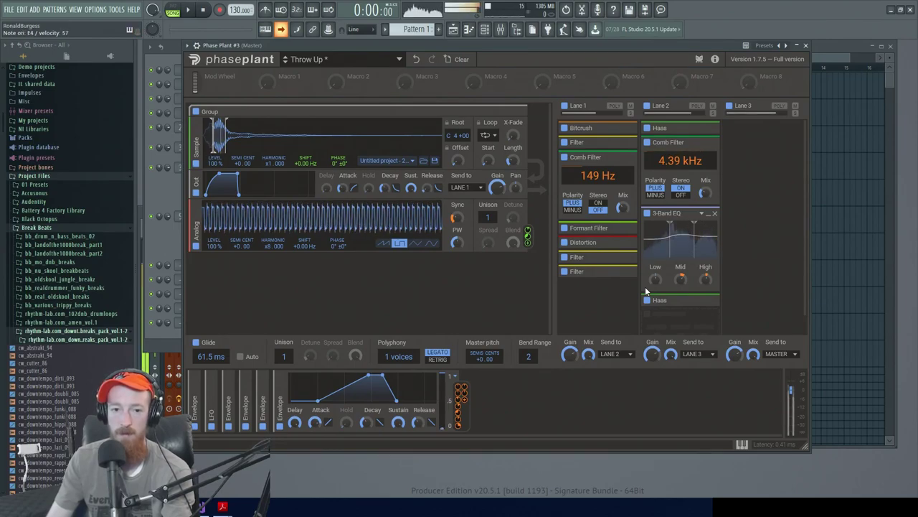
click(152, 229)
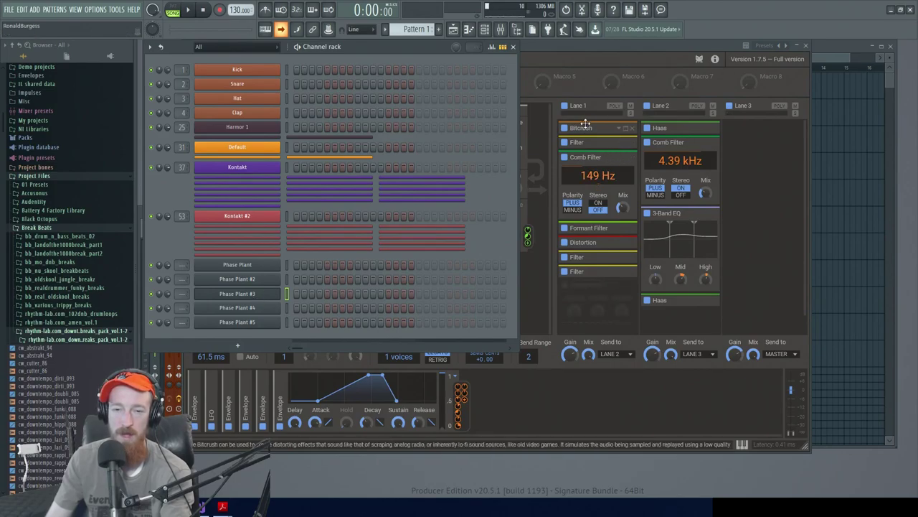
Step: Switch from Phase Plant #3 to #2's Squelcher patch and A/B its Ensemble effect
click(262, 294)
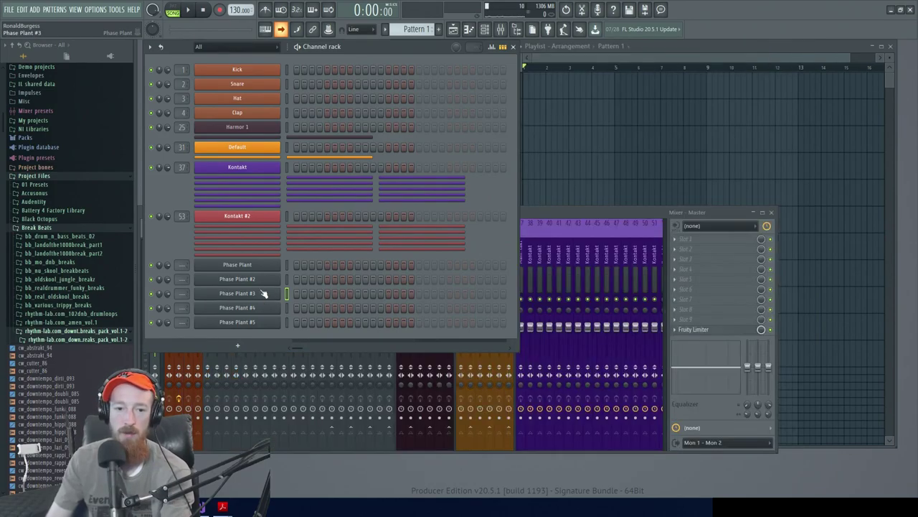
click(267, 279)
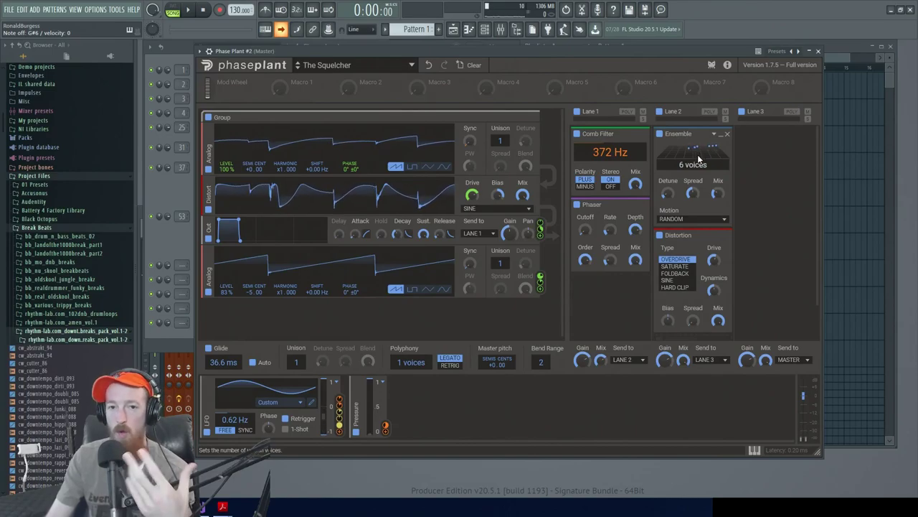
click(659, 134)
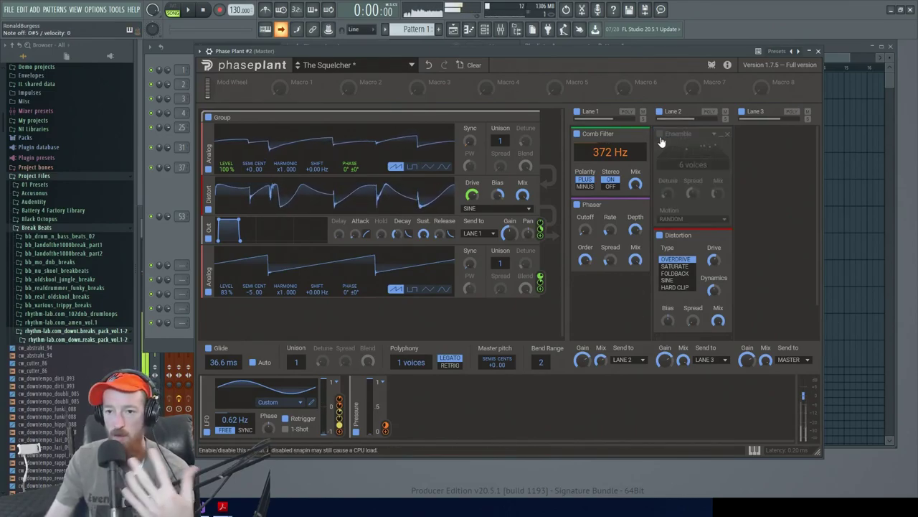
click(659, 135)
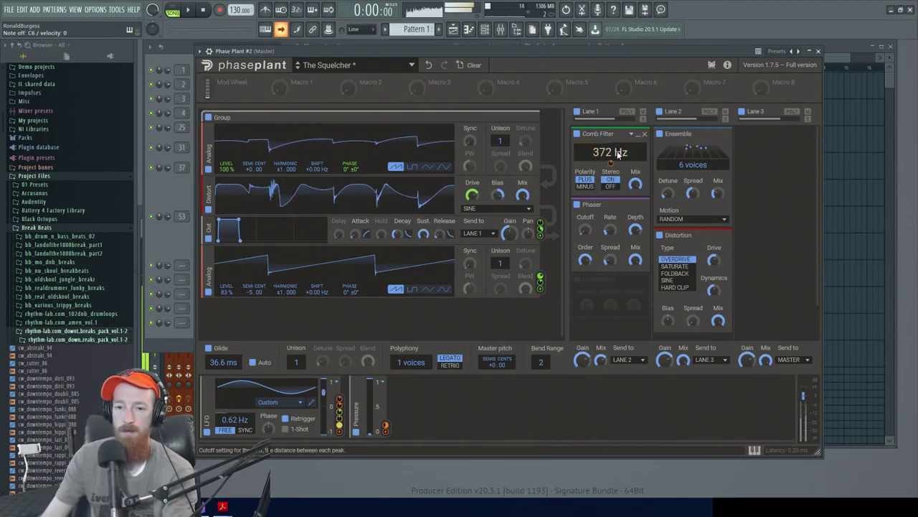
Step: Compare the 372 Hz Comb Filter bypassed and active twice, then bring up the channel rack
click(578, 135)
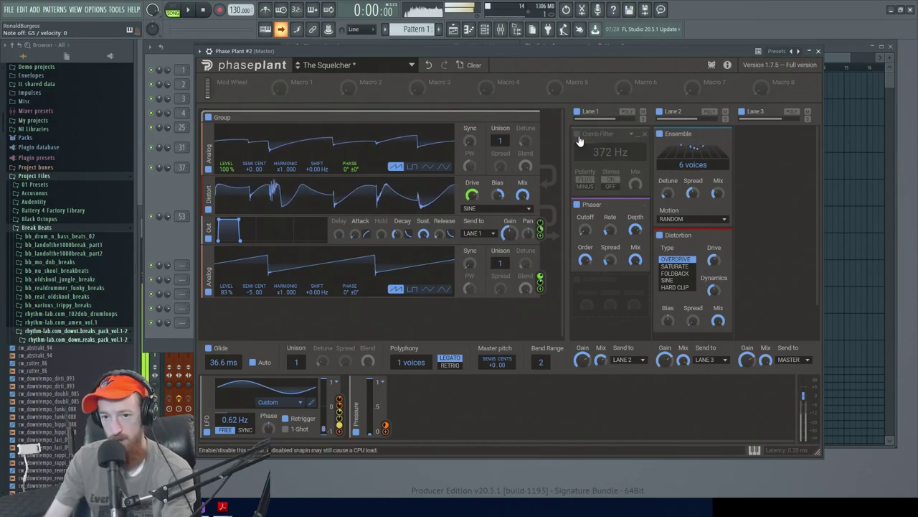
click(577, 135)
click(578, 135)
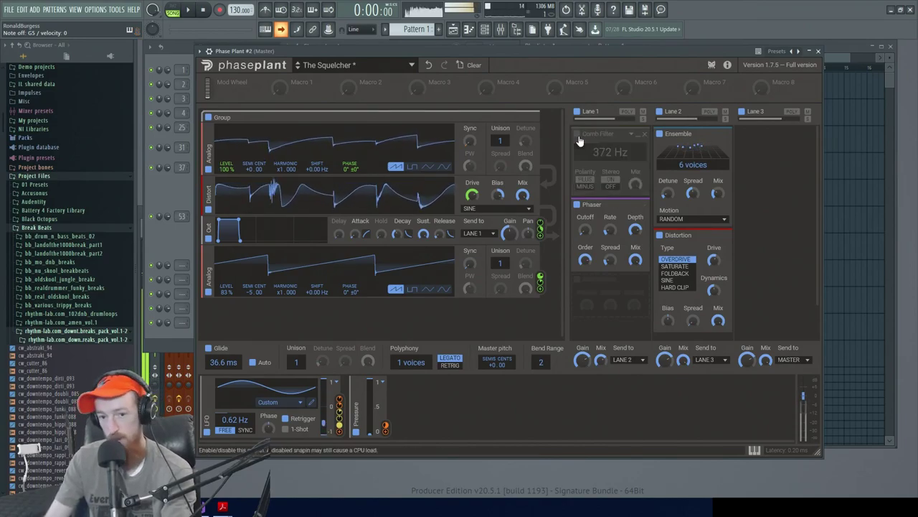
click(578, 135)
key(F6)
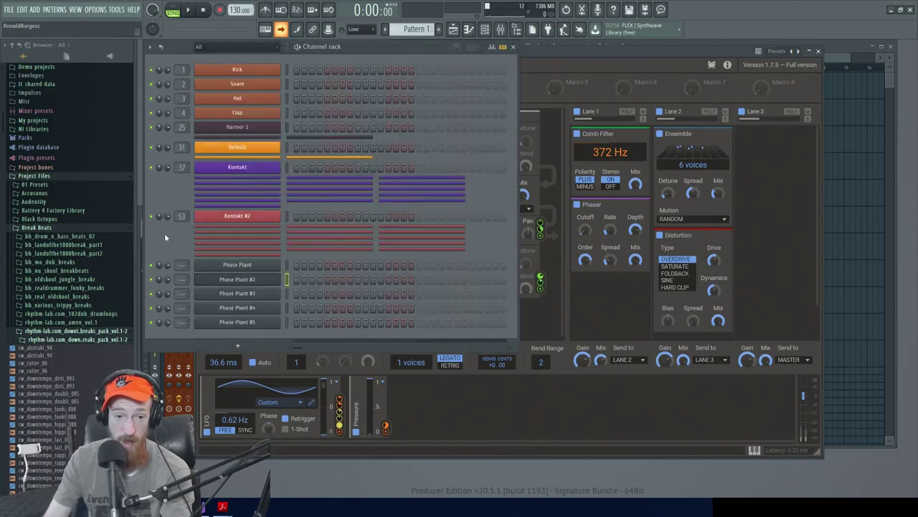
Step: Load a new Phase Plant instrument channel, found by searching 'phase'
click(241, 347)
text(phase)
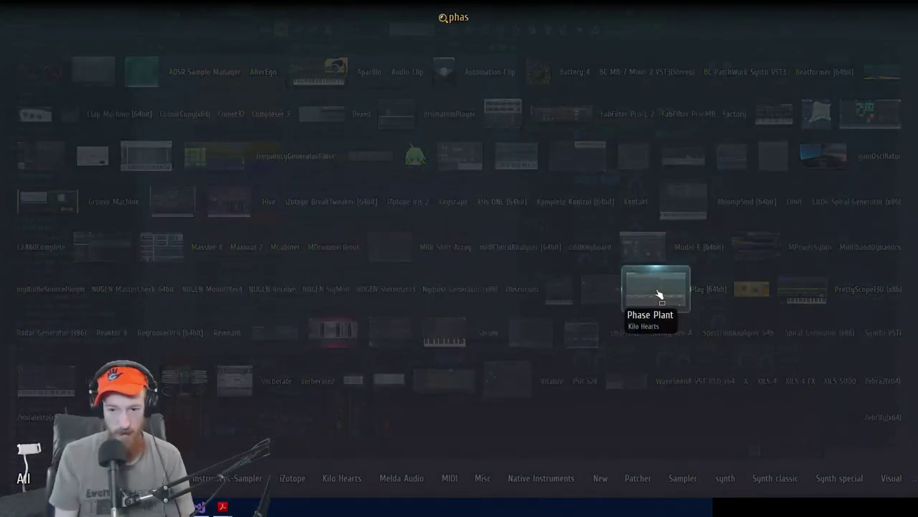
click(656, 288)
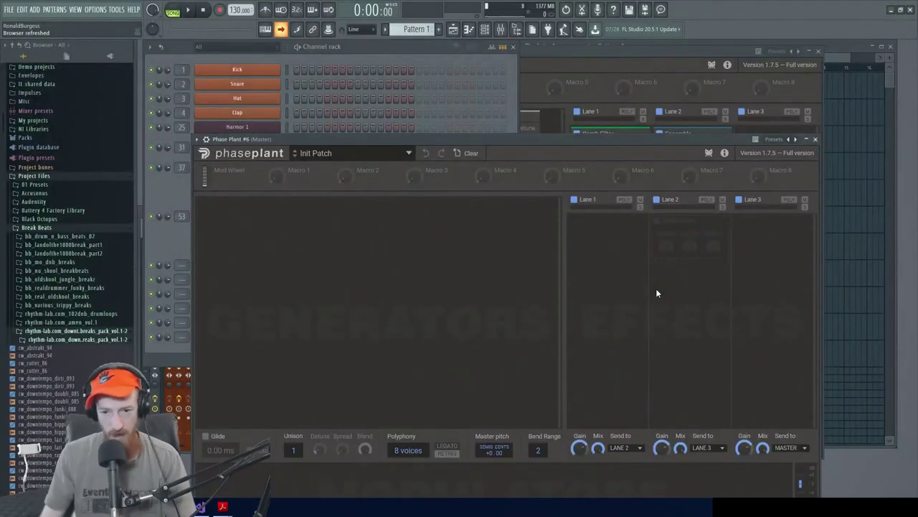
Step: Add two Analog oscillators to the Init Patch
click(500, 229)
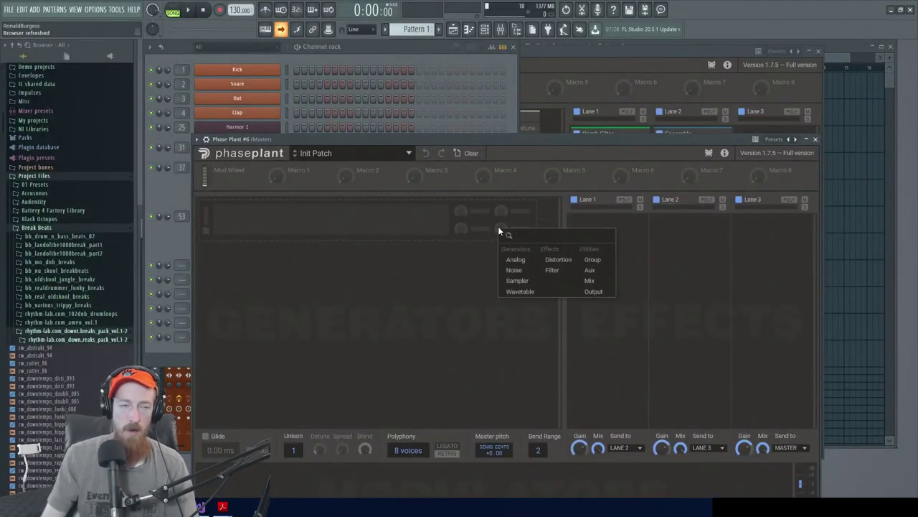
click(515, 259)
click(315, 327)
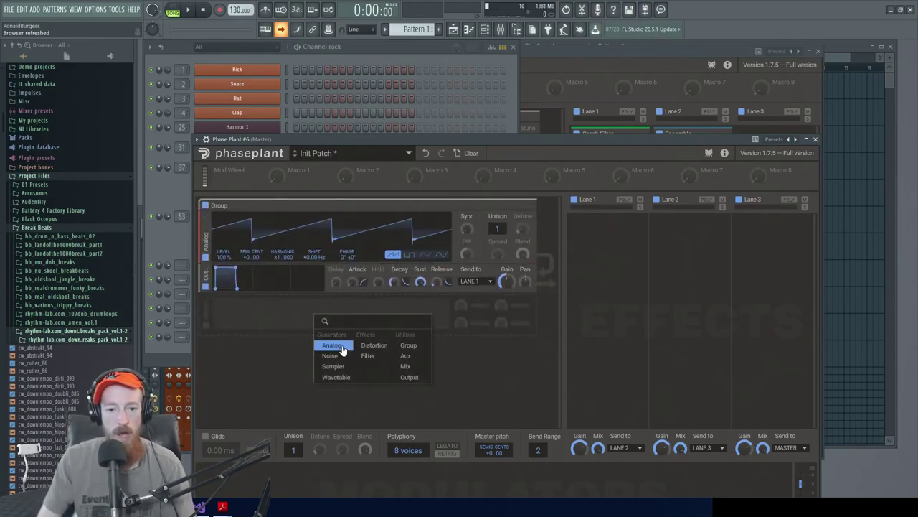
click(332, 346)
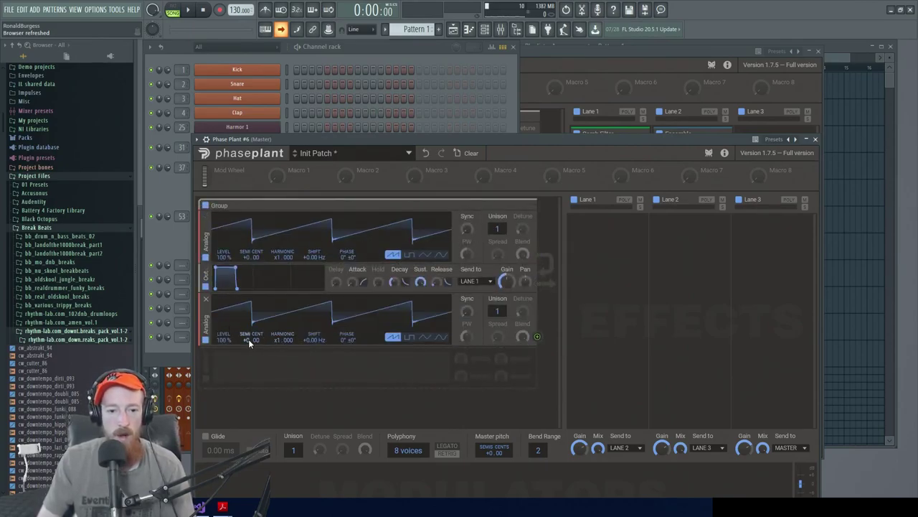
Step: Make one oscillator a pulse at −12 semitones and place the saw oscillator above it
drag(251, 342, 207, 288)
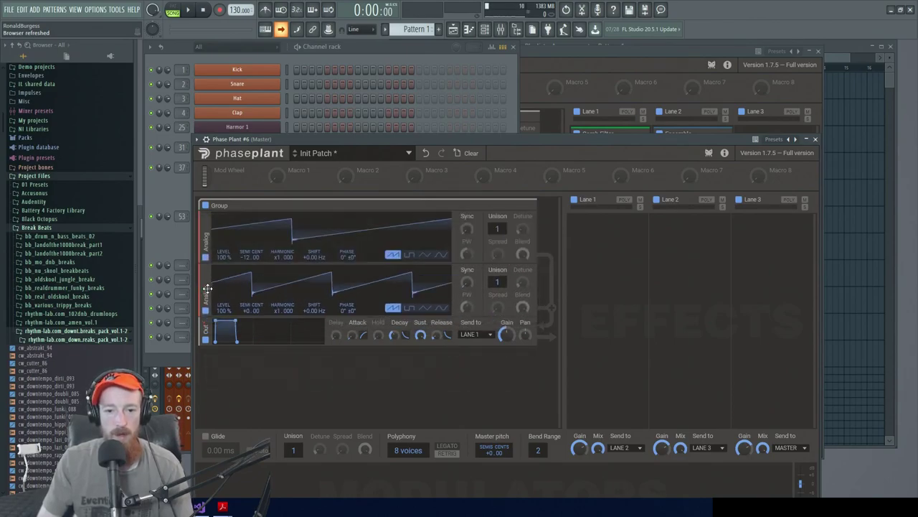
click(409, 308)
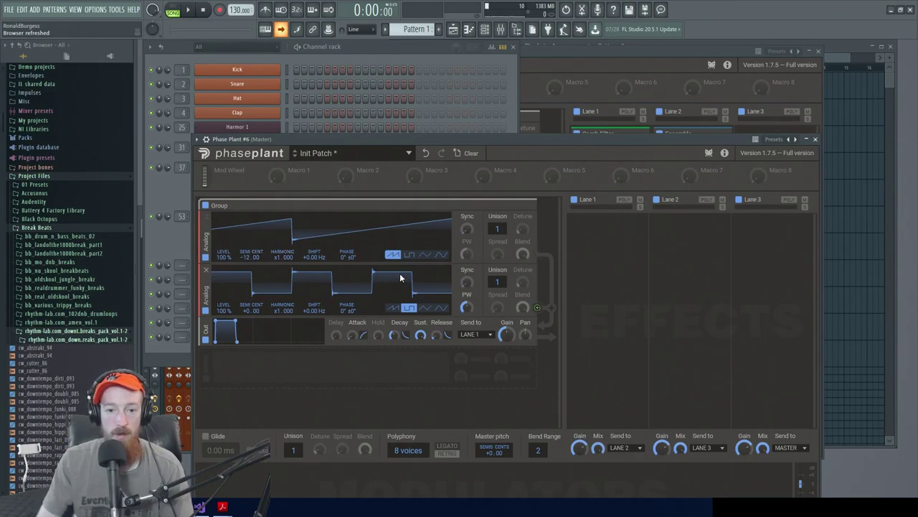
click(409, 255)
click(393, 309)
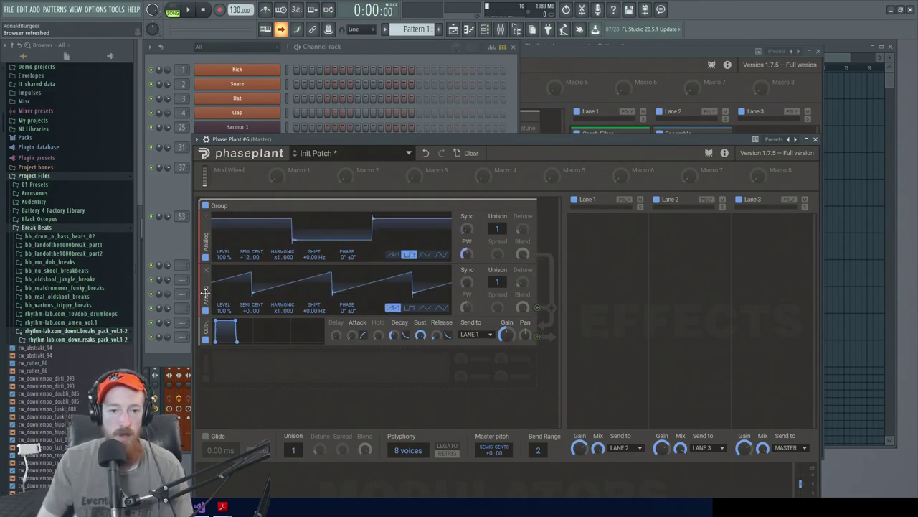
drag(206, 292, 207, 237)
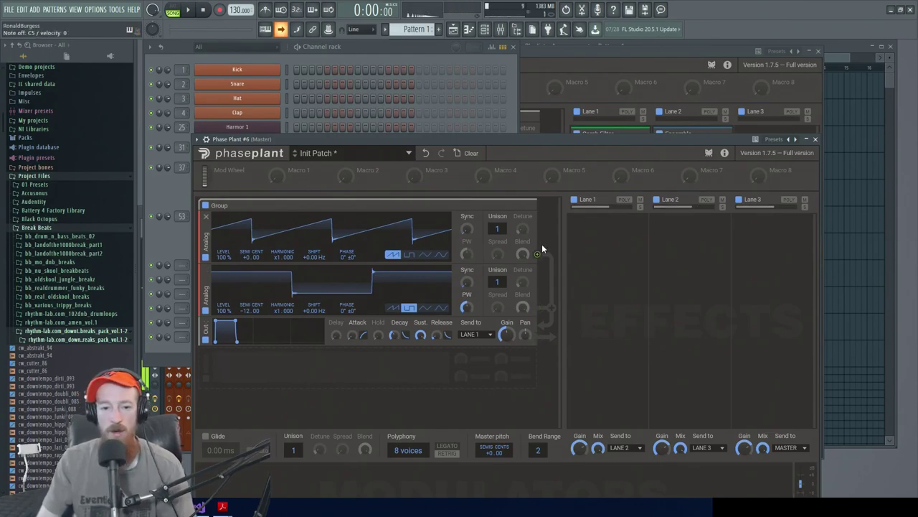
Step: Add a Comb Filter to Lane 1 and lower its frequency to 236 Hz
click(581, 247)
text(comb)
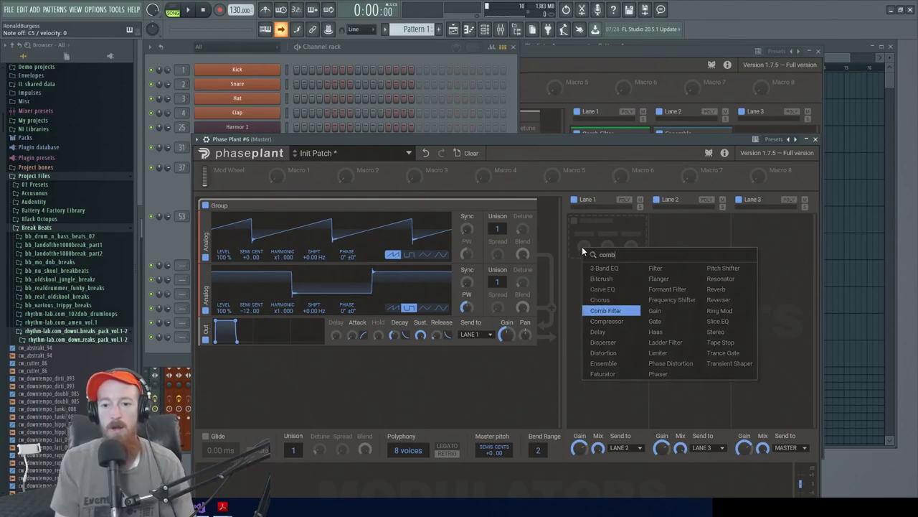
key(Return)
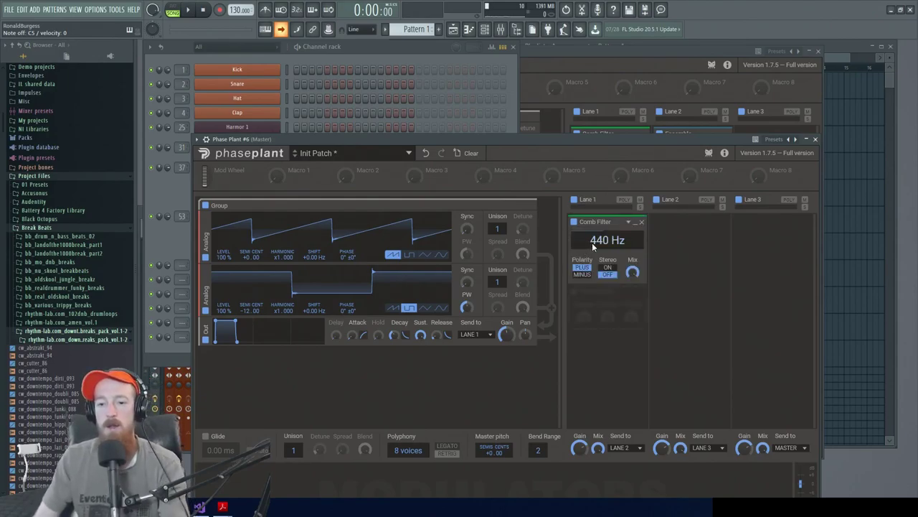
drag(592, 243, 606, 63)
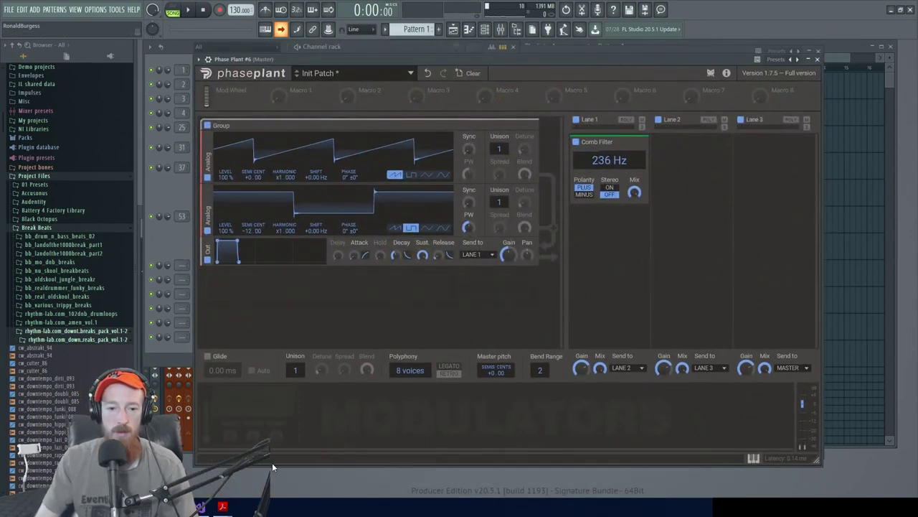
Step: Add a Random modulator at 0.25 Hz and route it to the Comb Filter frequency
click(248, 402)
click(264, 425)
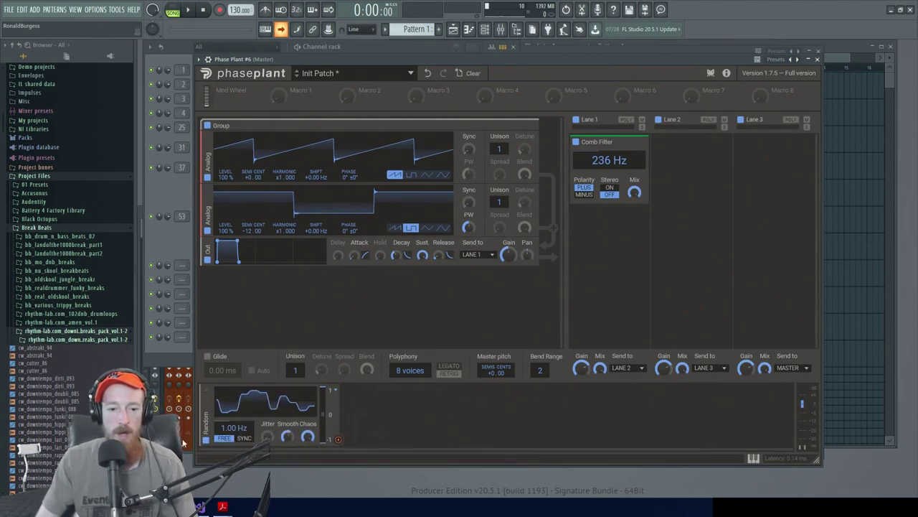
mouse_move(332, 442)
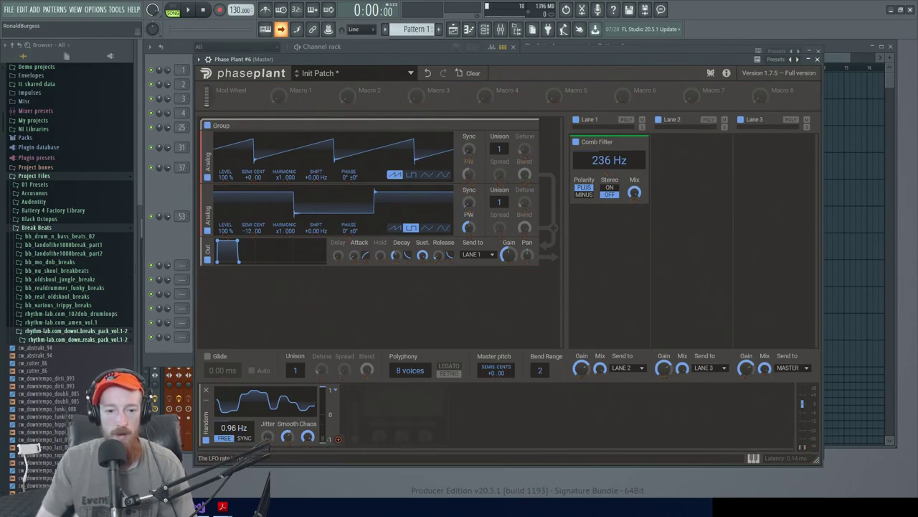
drag(233, 427, 233, 431)
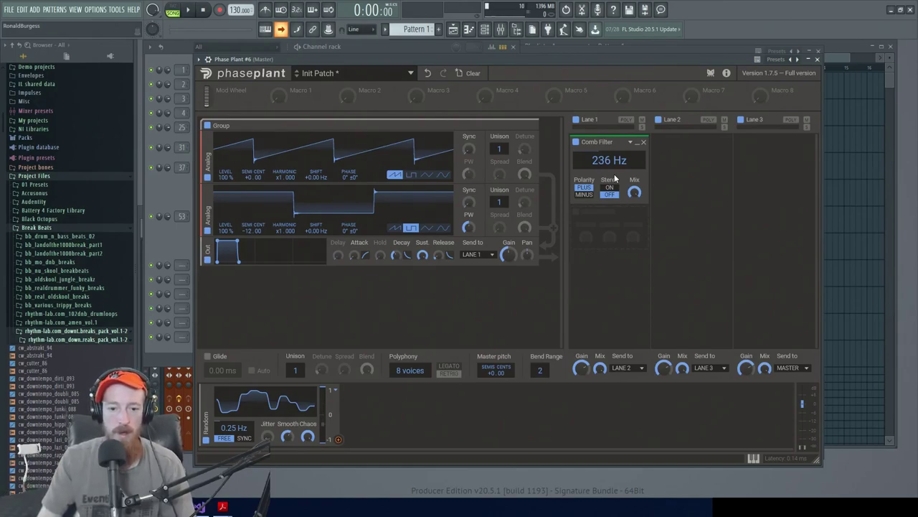
drag(340, 439, 610, 169)
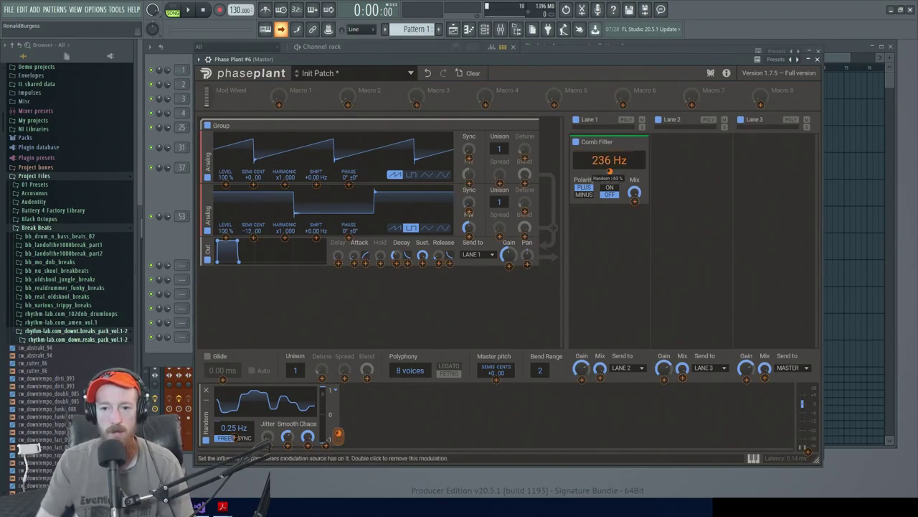
Step: Set the comb frequency modulation depth, raise the Random rate to 0.39 Hz, and audition with notes
drag(609, 171, 609, 171)
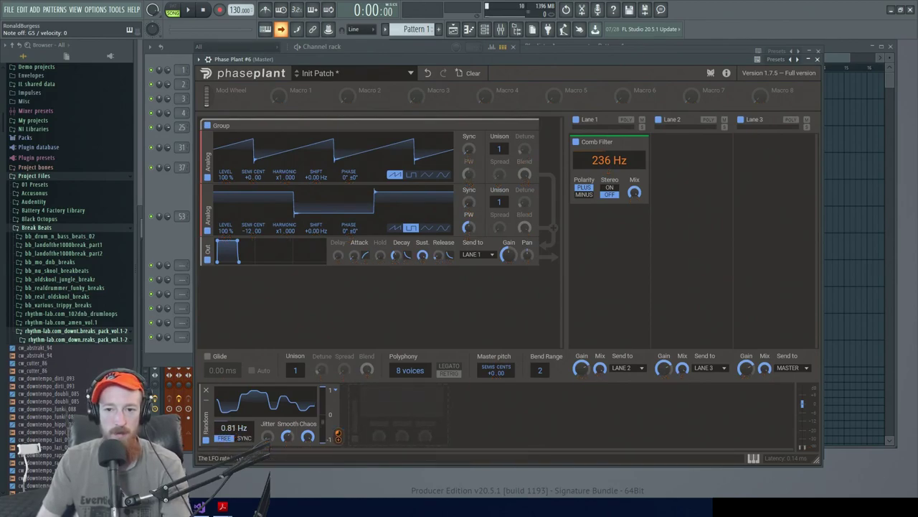
drag(233, 427, 234, 441)
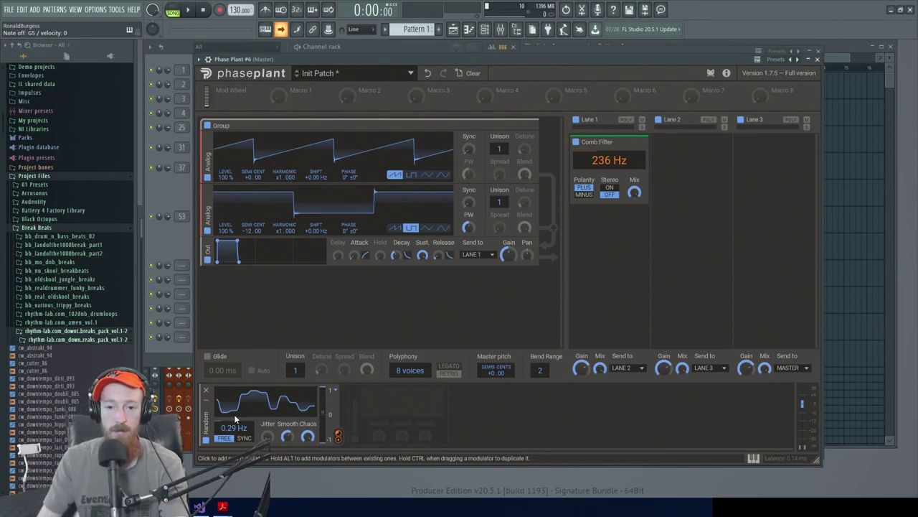
key(z)
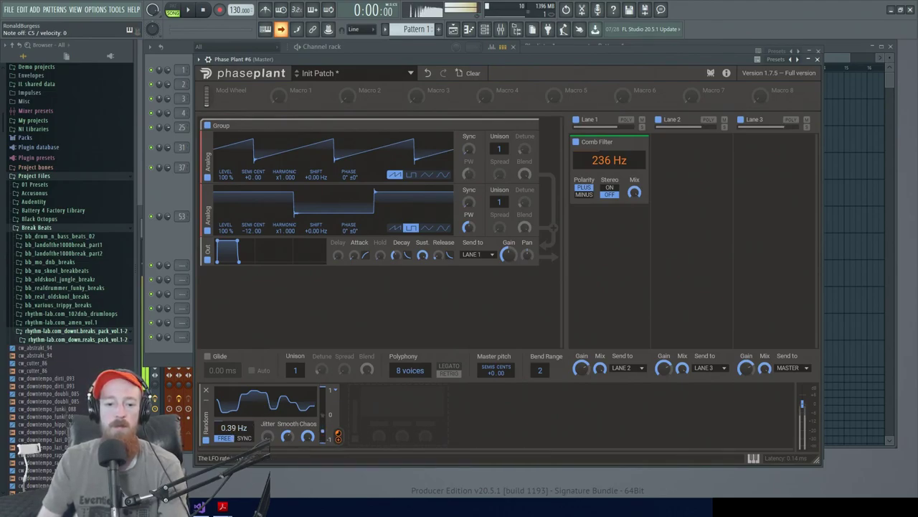
key(b)
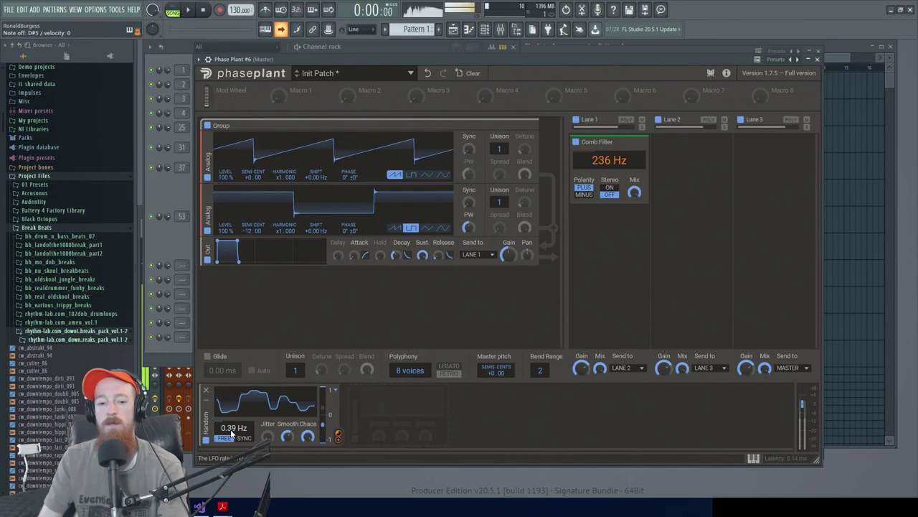
key(v)
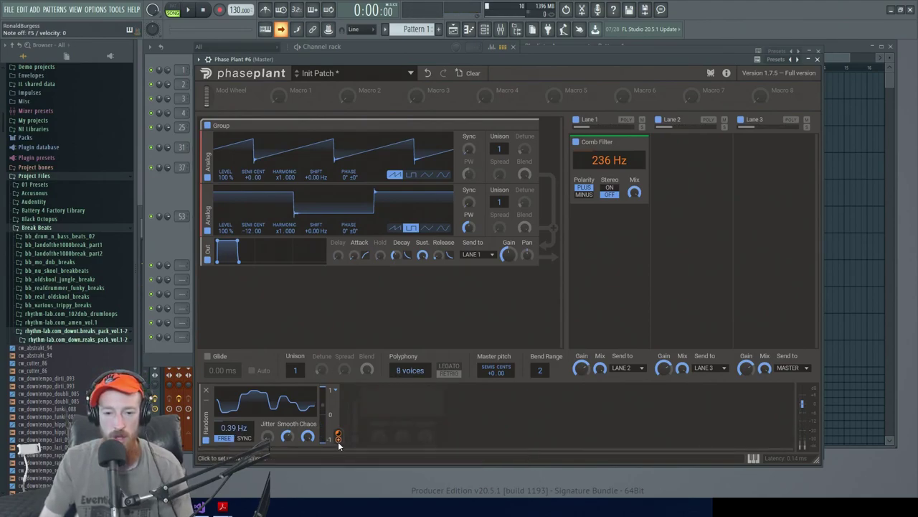
drag(338, 435, 469, 153)
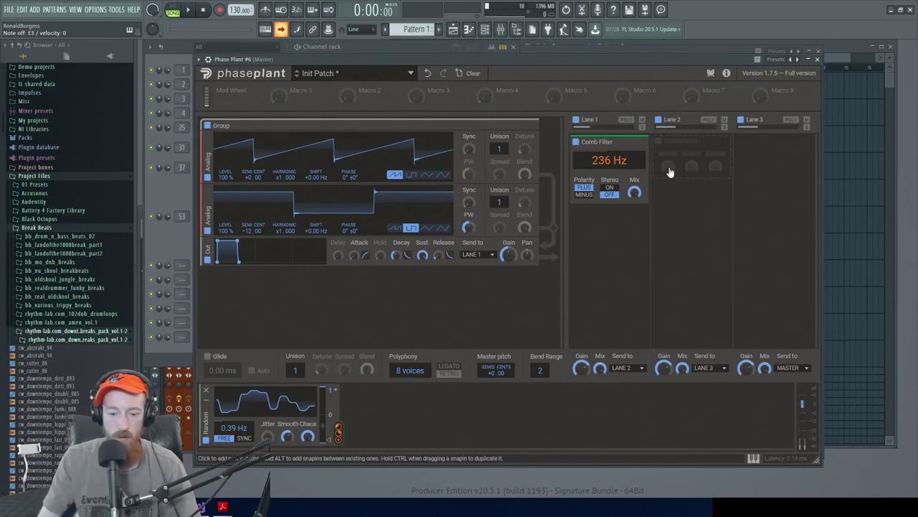
click(670, 172)
Step: Add a Distortion to Lane 2 and set its type to Foldback
text(dist)
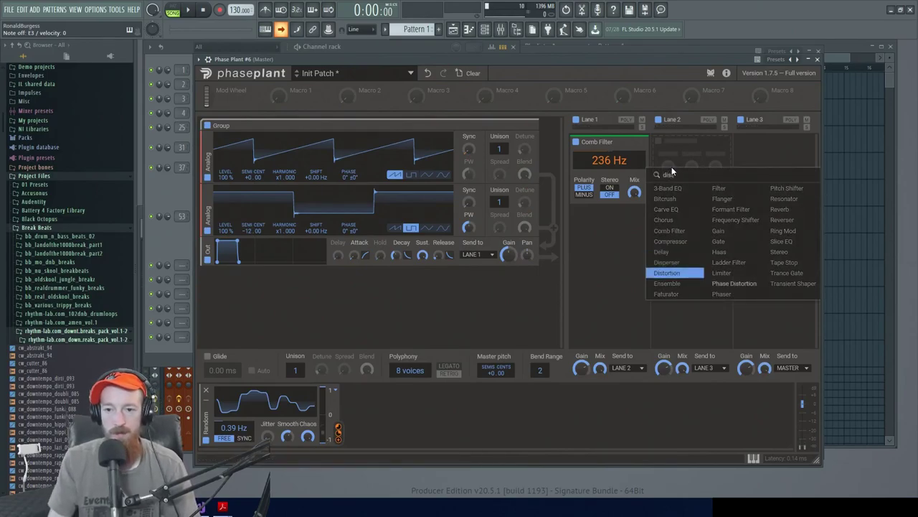
key(Return)
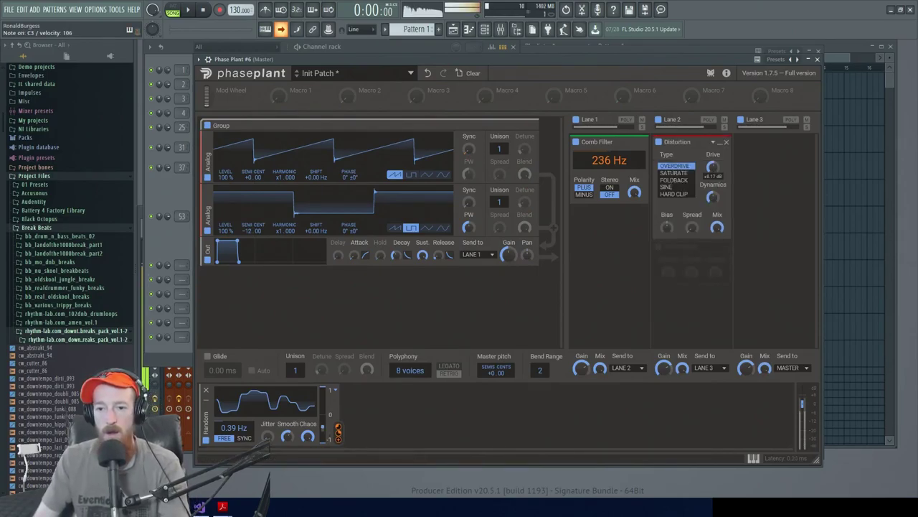
click(677, 180)
click(678, 194)
click(677, 188)
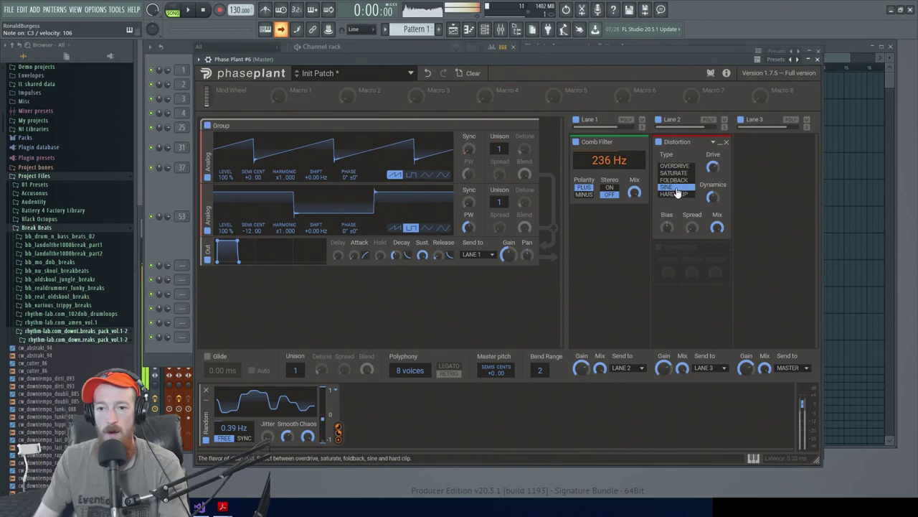
click(669, 180)
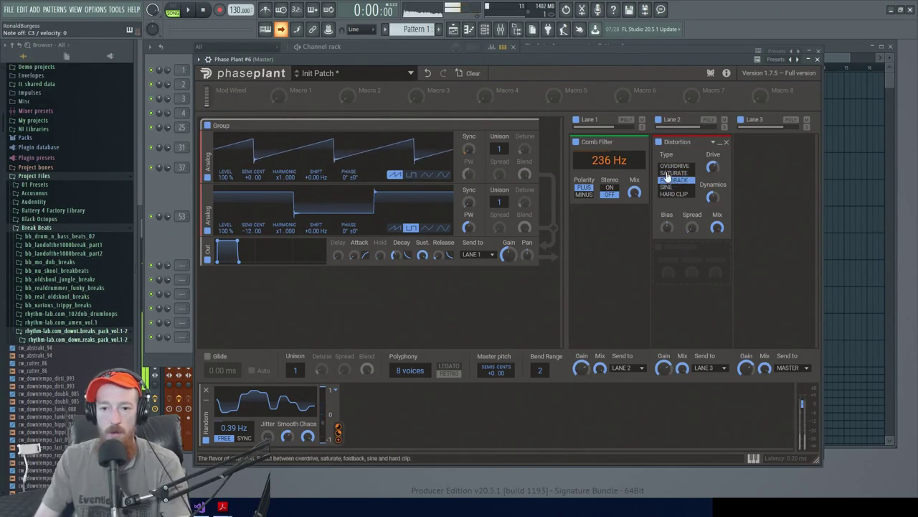
Step: Turn the comb filter's Stereo on and lower the distortion Spread to 53 %
click(609, 191)
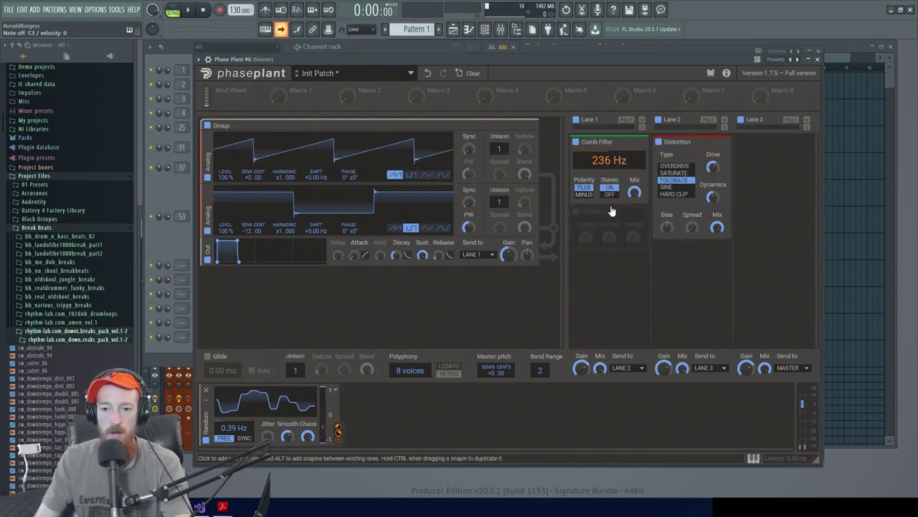
click(585, 195)
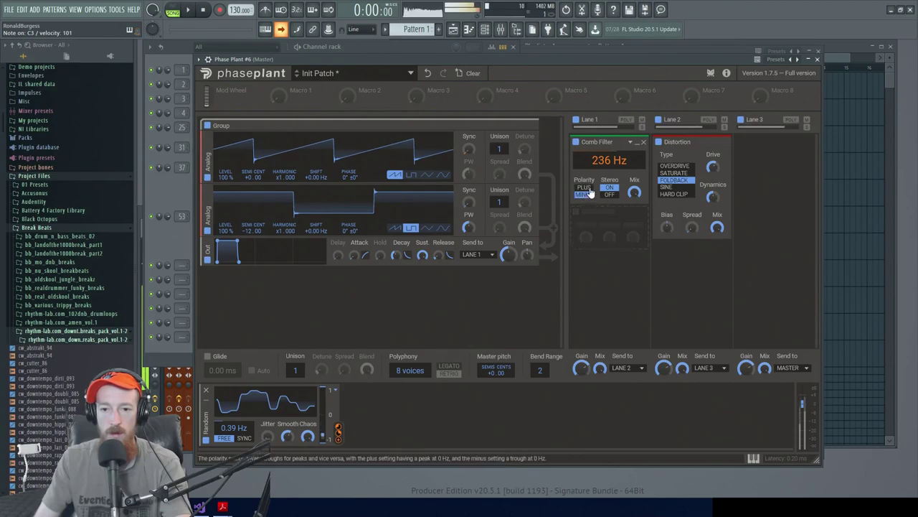
click(587, 193)
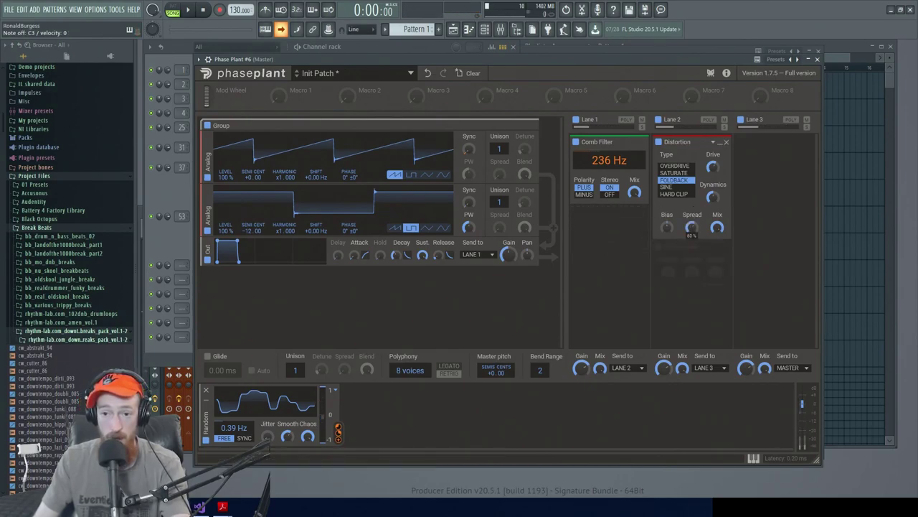
drag(690, 227, 691, 231)
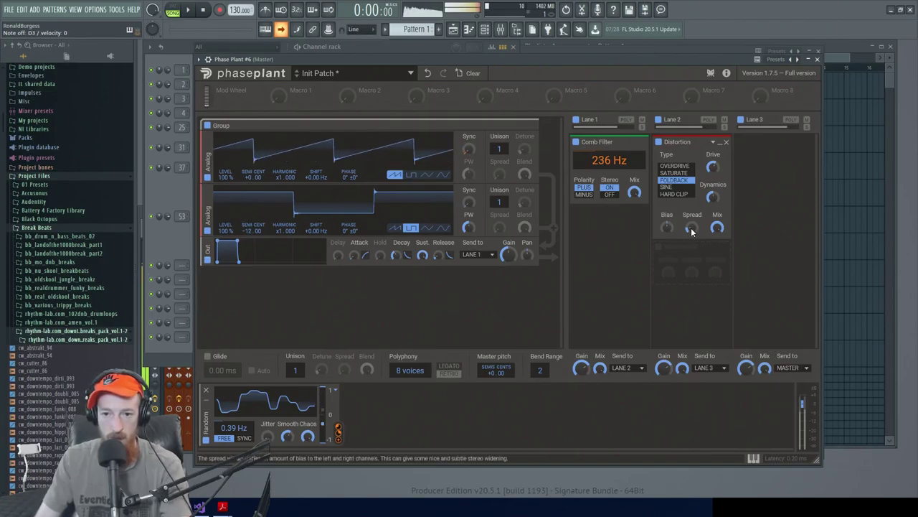
click(619, 230)
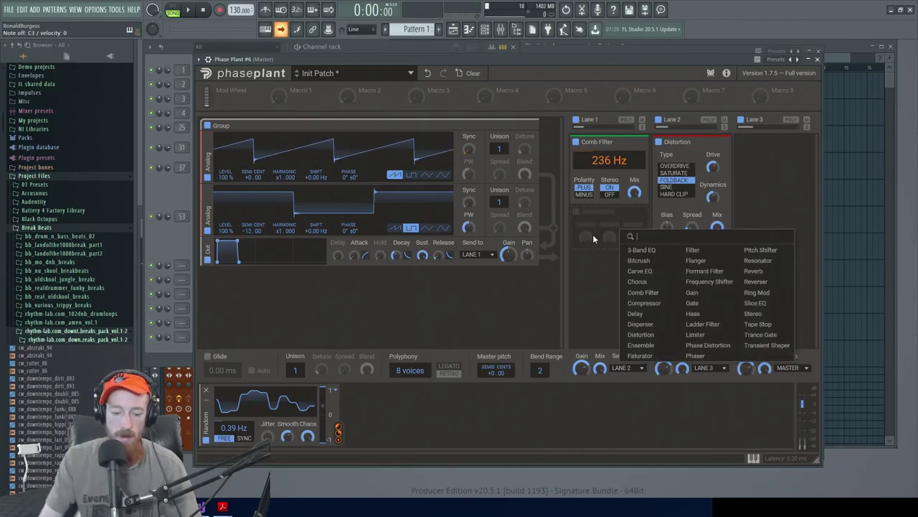
Step: Add two more Comb Filters to Lane 1, tuned to 1.07 kHz and 4.80 kHz
text(comb)
key(Return)
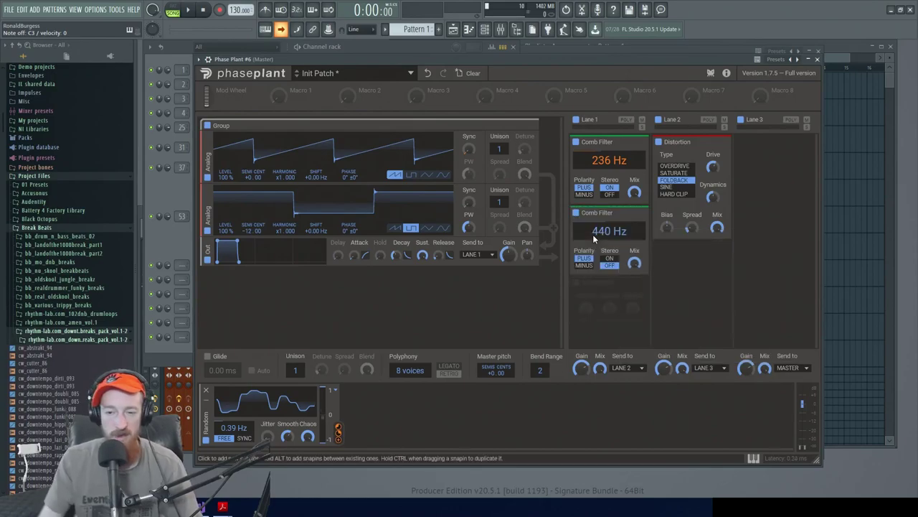
click(602, 311)
text(comb)
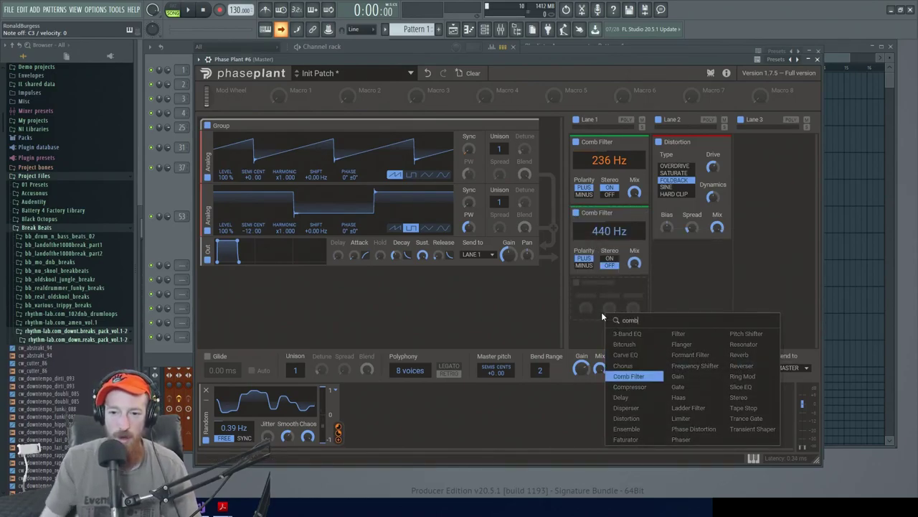
key(Return)
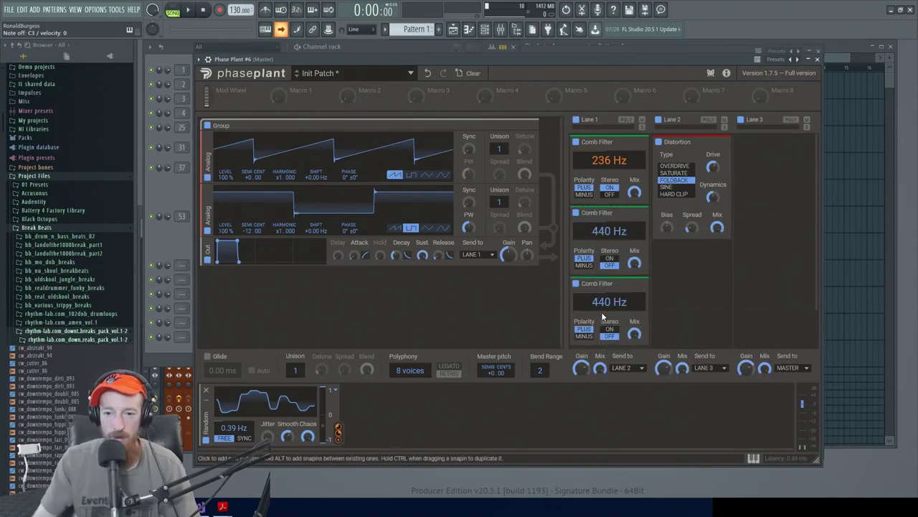
drag(609, 230, 609, 198)
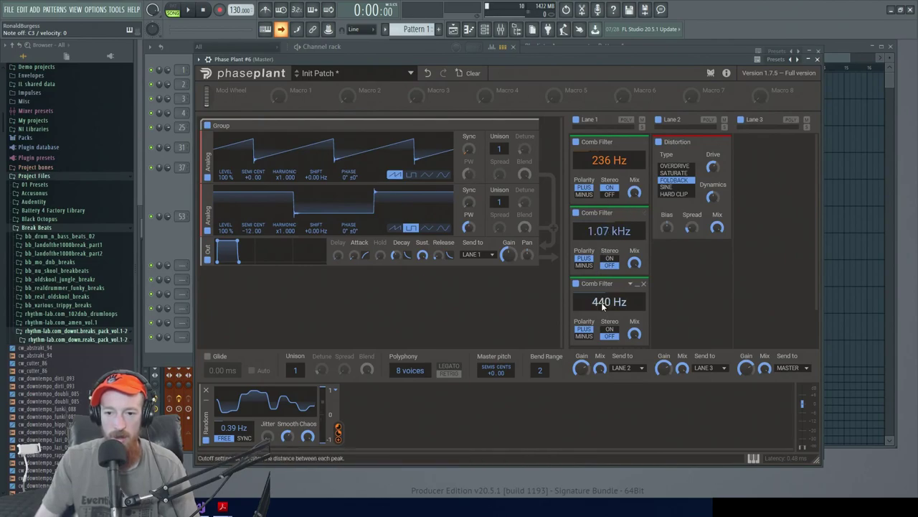
drag(610, 302, 609, 287)
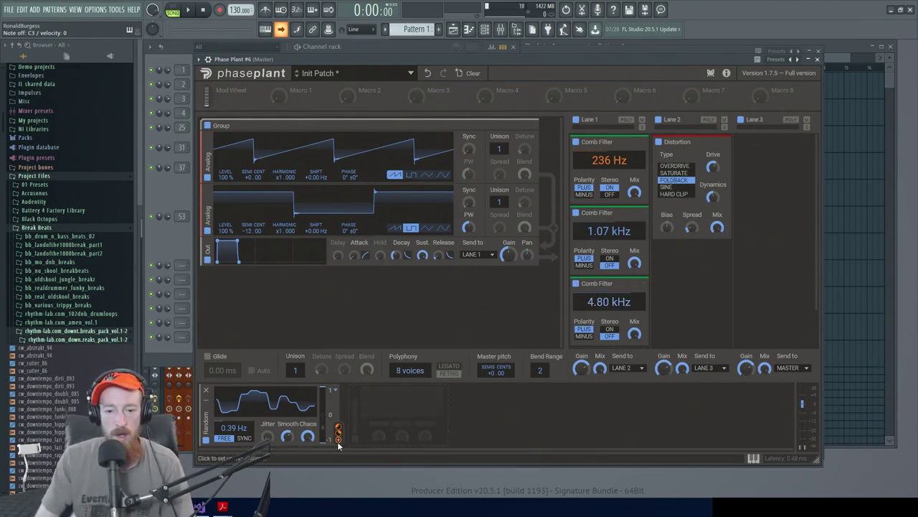
Step: Add an LFO modulating the 1.07 kHz comb filter frequency, synced to 16/4
click(392, 405)
click(407, 412)
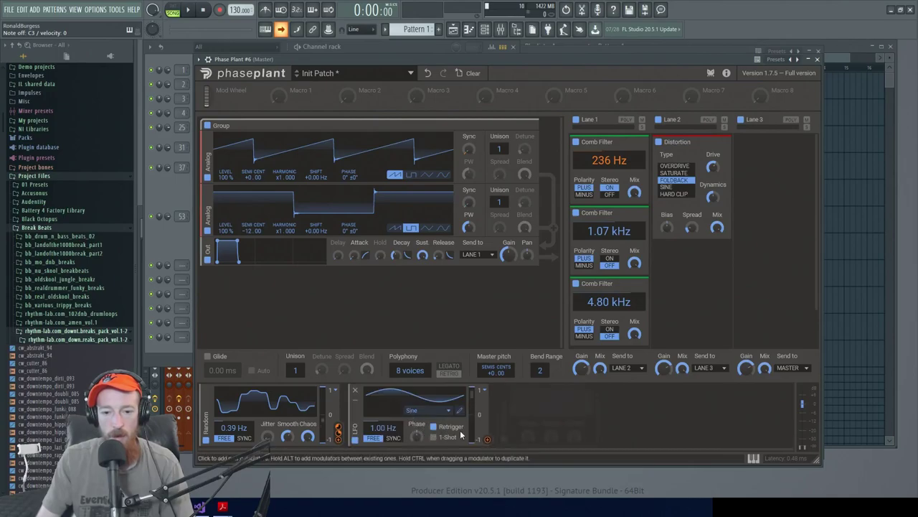
drag(488, 440, 610, 242)
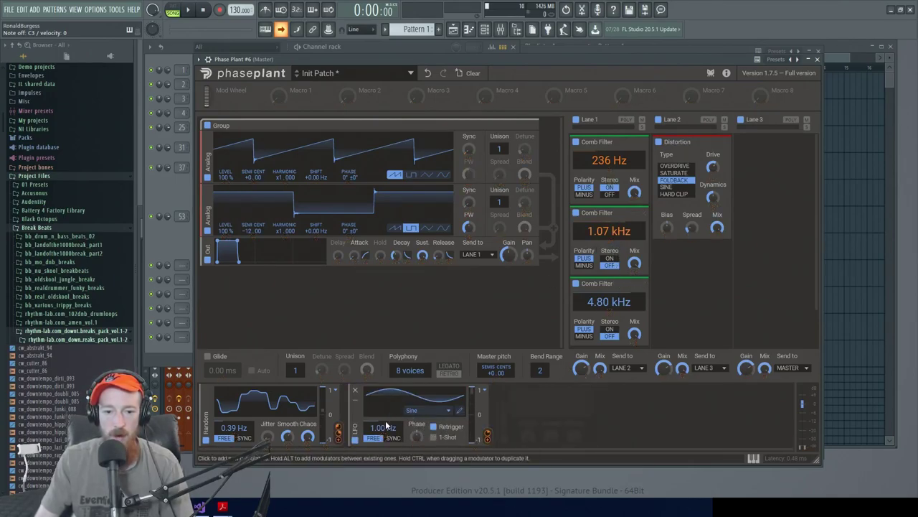
click(388, 436)
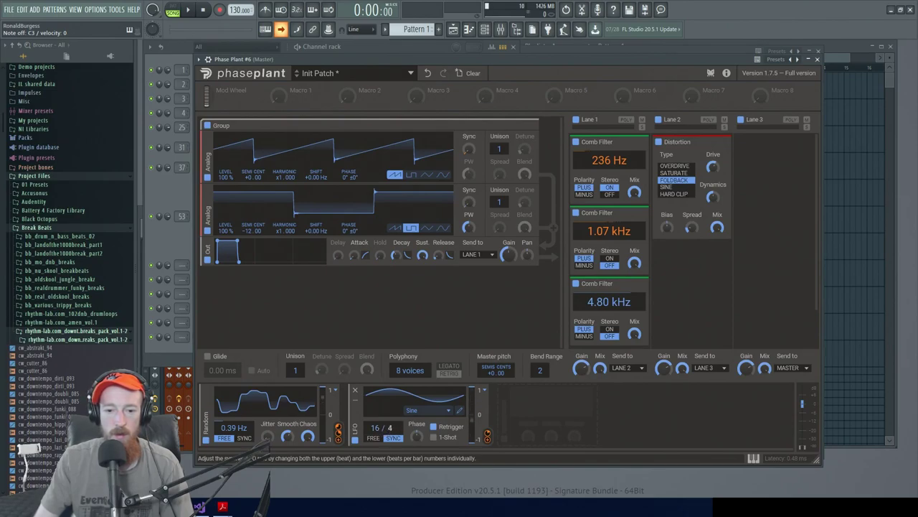
Step: Add a second Random modulator routed to the Stereo control, synced to 4/16
click(534, 402)
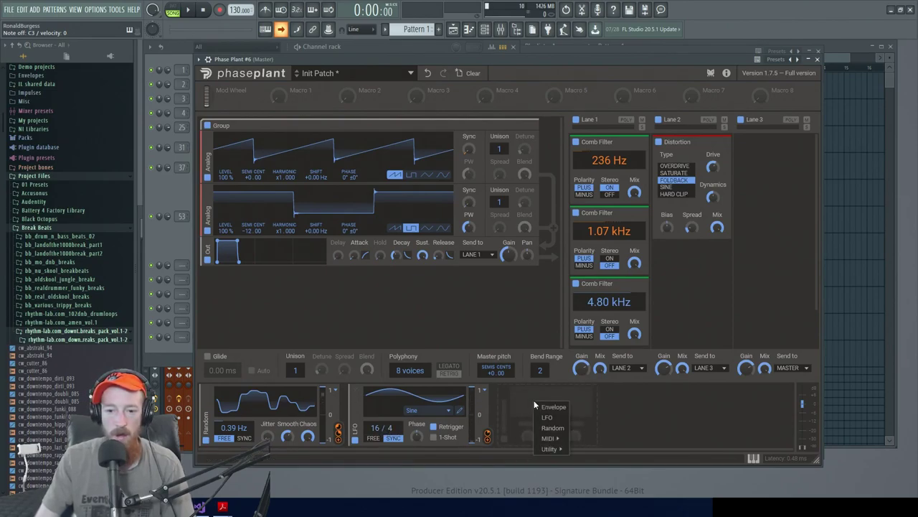
click(564, 431)
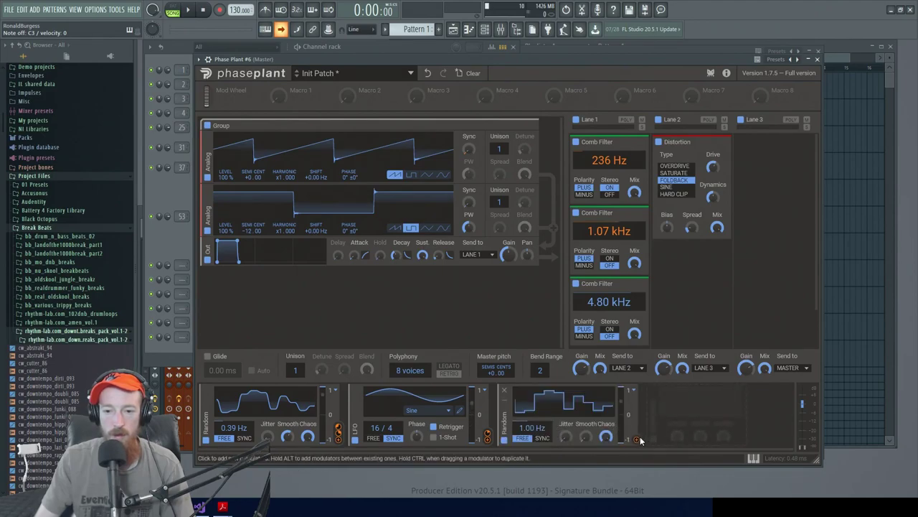
drag(636, 439, 610, 314)
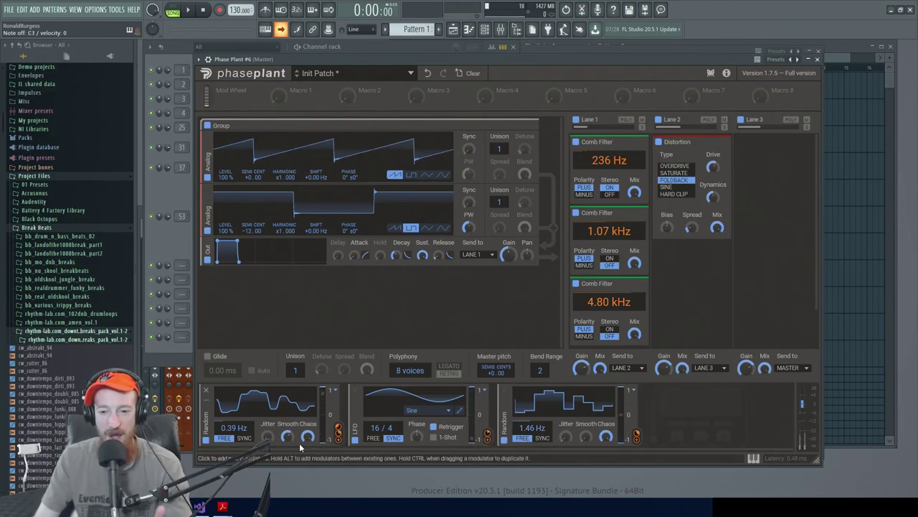
click(541, 439)
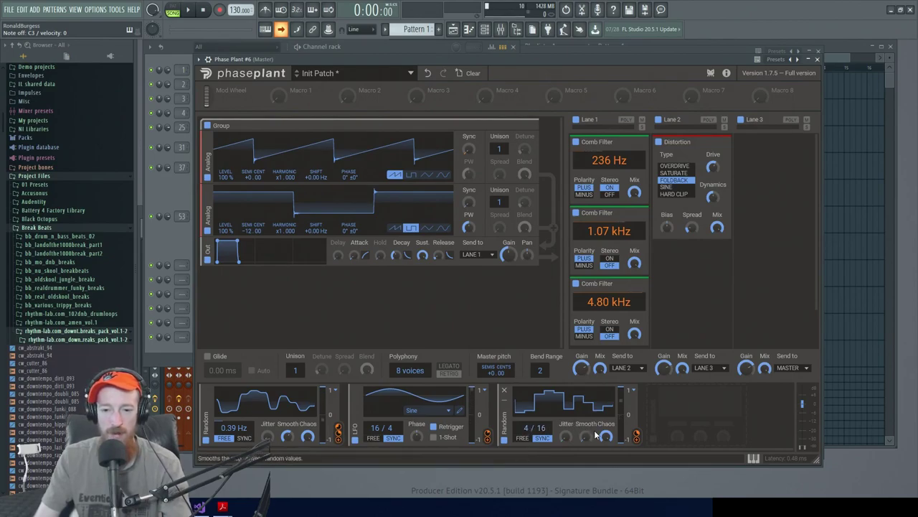
click(637, 439)
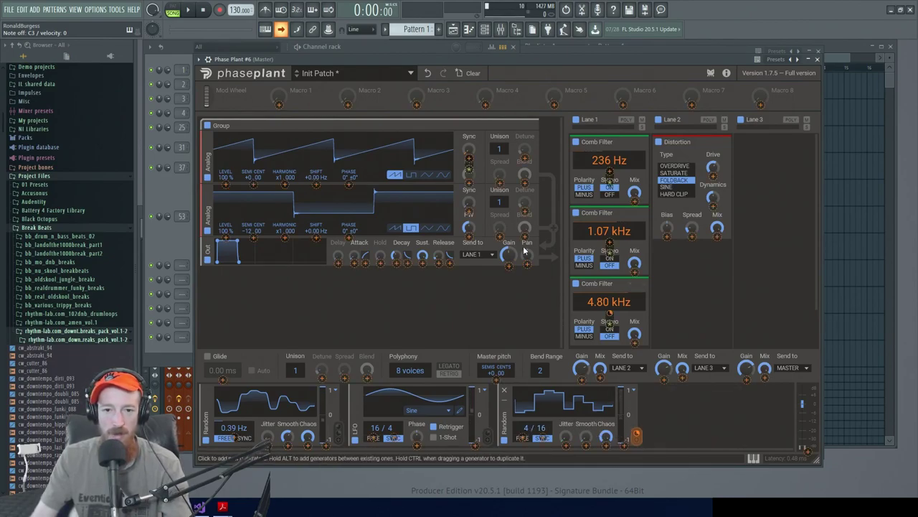
Step: Modulate the oscillator Sync knobs at 28 % with the synced Random, then collapse two comb filters
click(468, 211)
drag(468, 211, 468, 205)
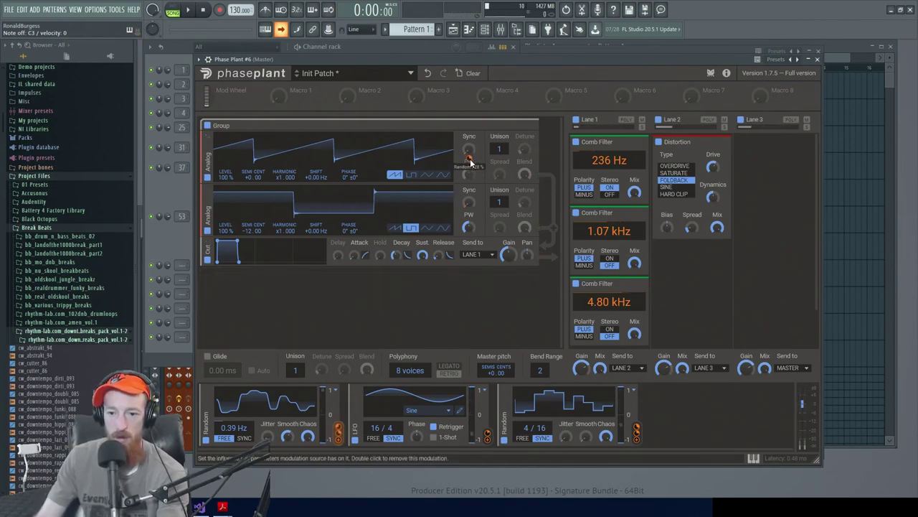
mouse_move(634, 434)
drag(638, 447, 471, 159)
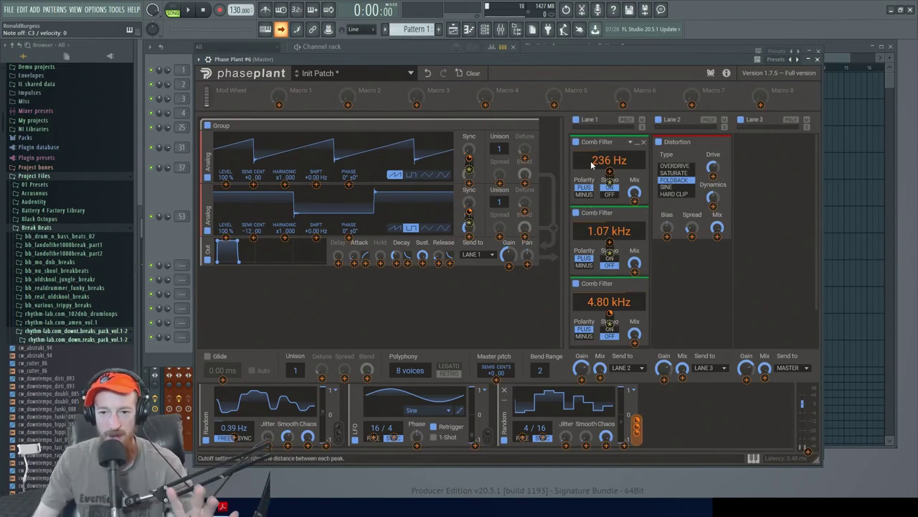
click(637, 142)
click(636, 157)
Step: Collapse the 4.80 kHz comb filter and add a Lane 1 Chorus at 0.22 Hz with 3 taps
click(637, 171)
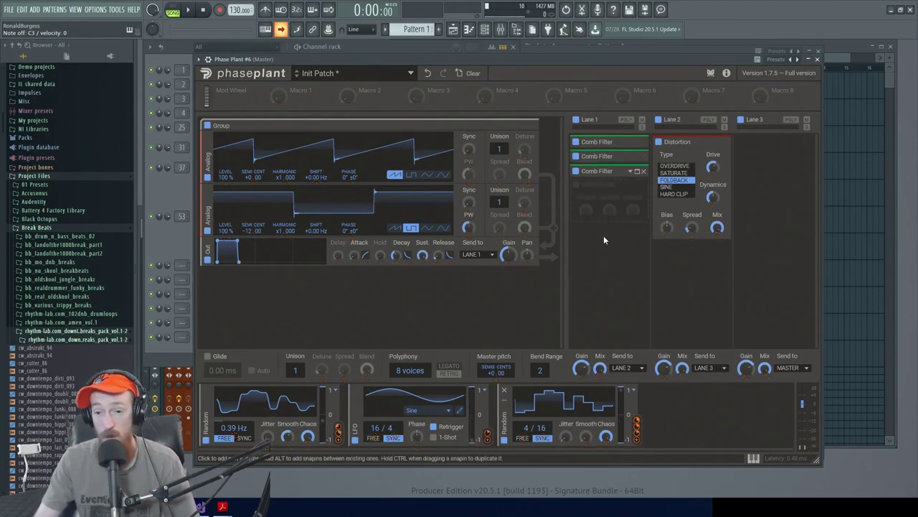
click(603, 207)
text(chorus)
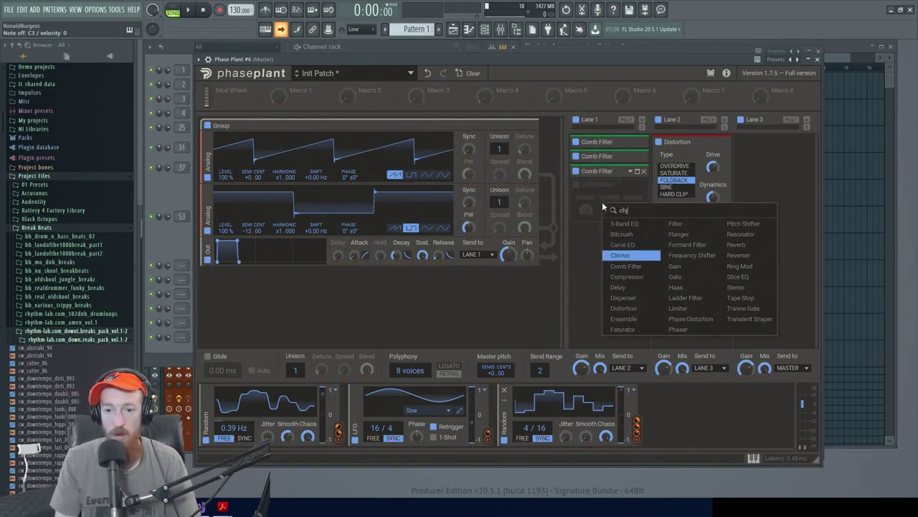
key(Return)
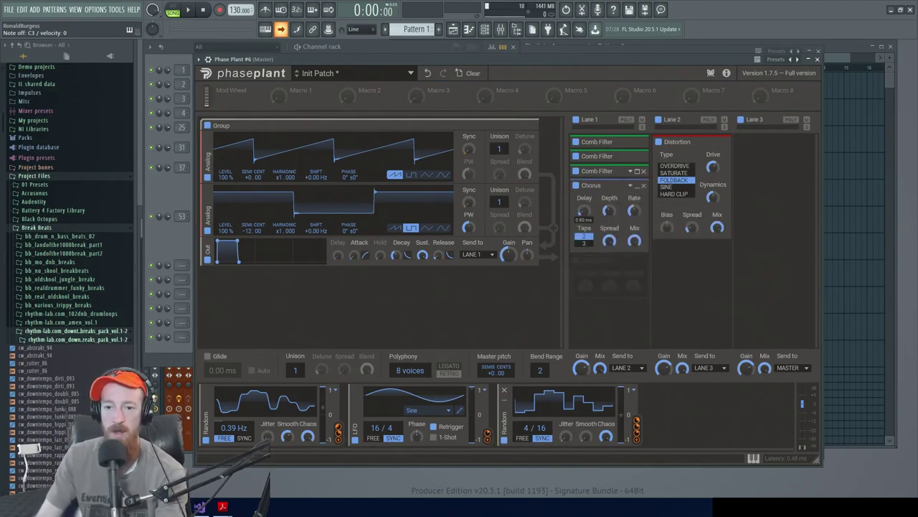
drag(633, 211, 634, 208)
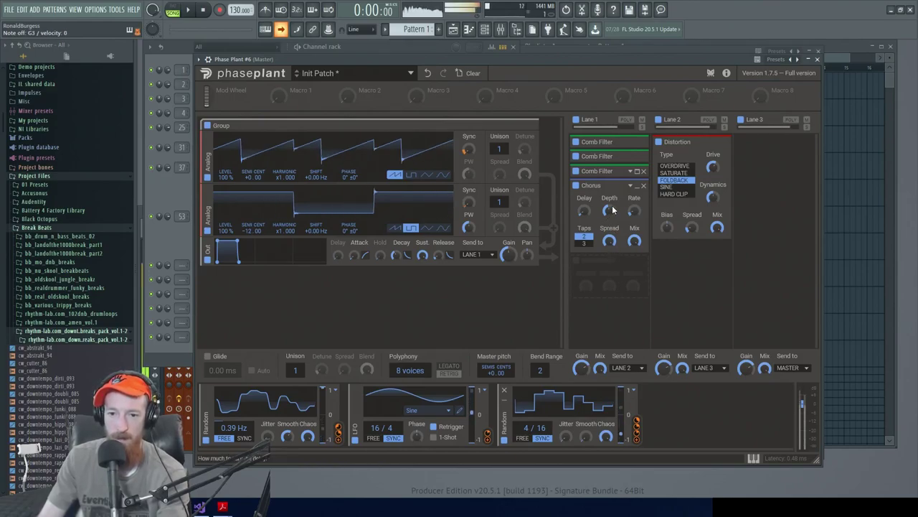
click(586, 244)
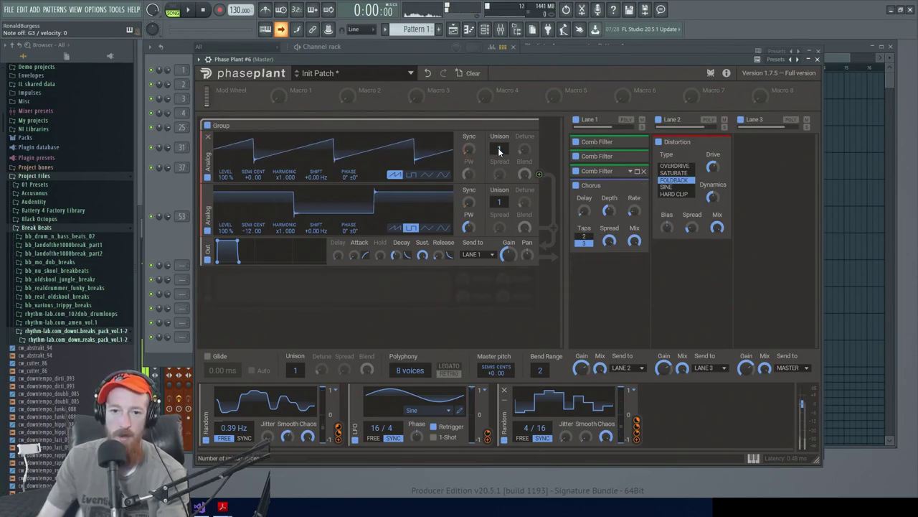
Step: Set Oscillator 1's unison to 3 voices, global unison to 1, and polyphony to 1
scroll(500, 152, up, 1)
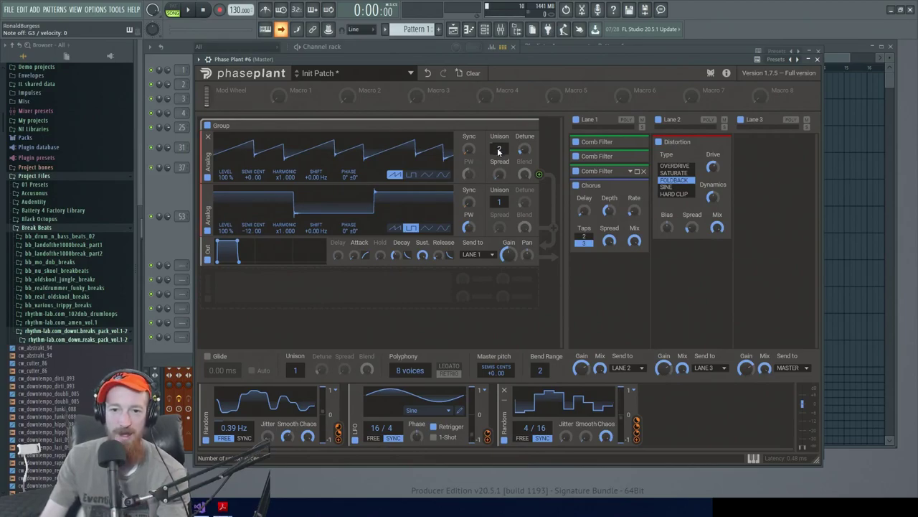
scroll(500, 148, up, 1)
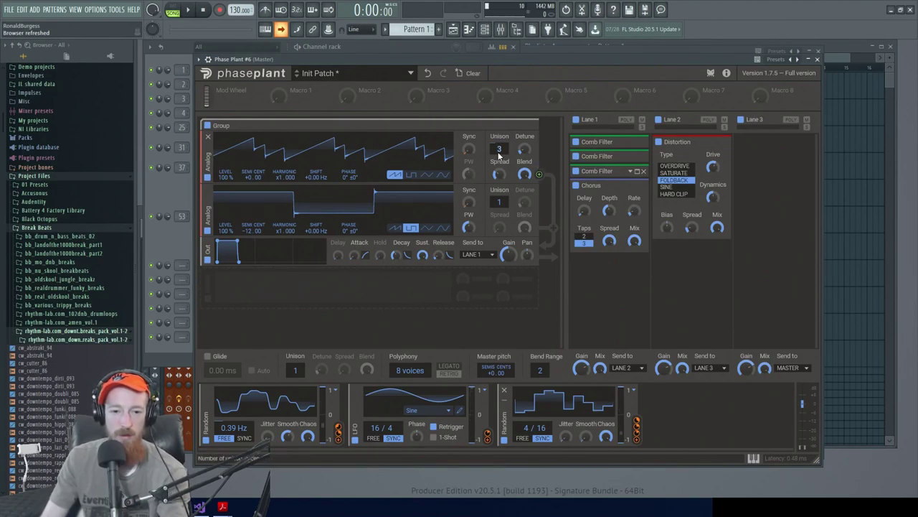
scroll(499, 150, down, 2)
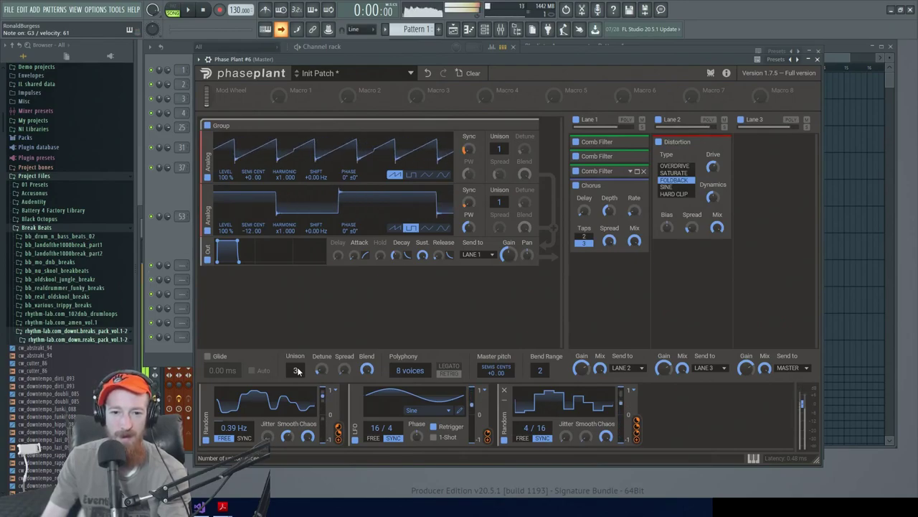
scroll(296, 368, down, 2)
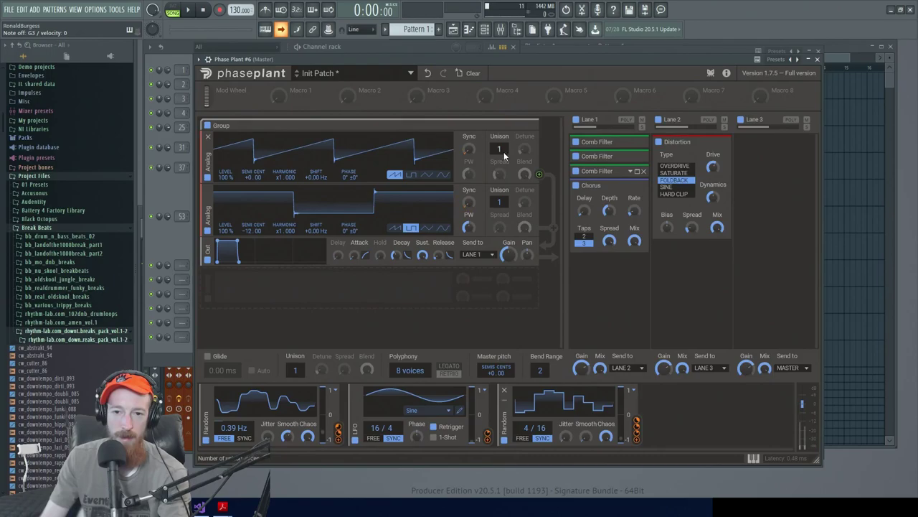
scroll(499, 148, down, 1)
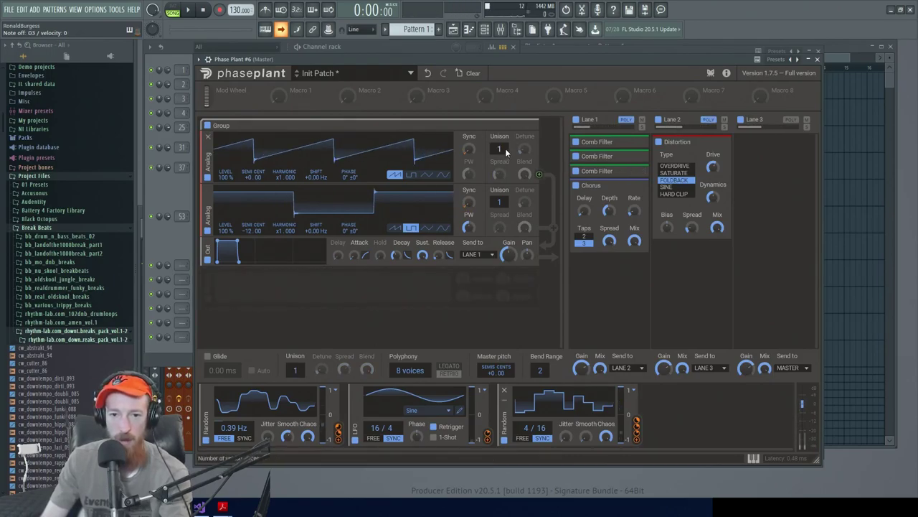
scroll(500, 149, up, 1)
scroll(499, 148, up, 1)
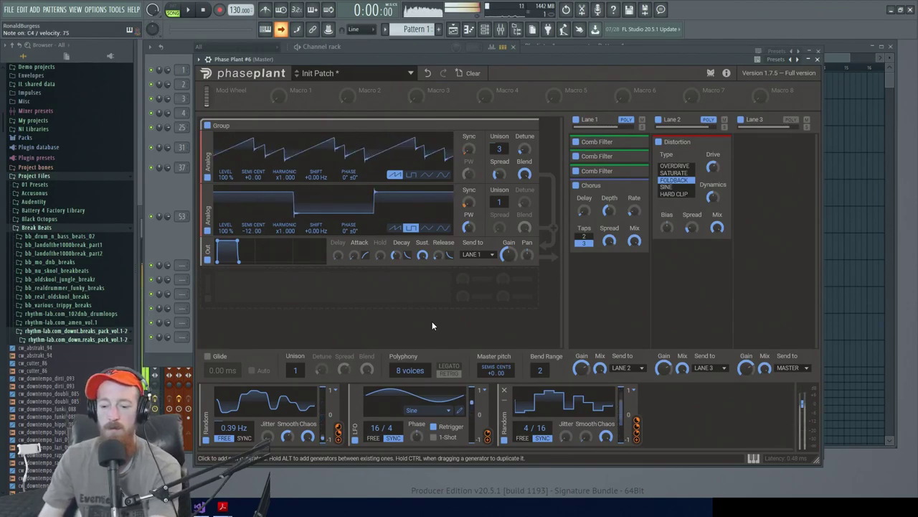
Step: Switch the single-voice lead from retrigger to legato playing under Polyphony
click(448, 374)
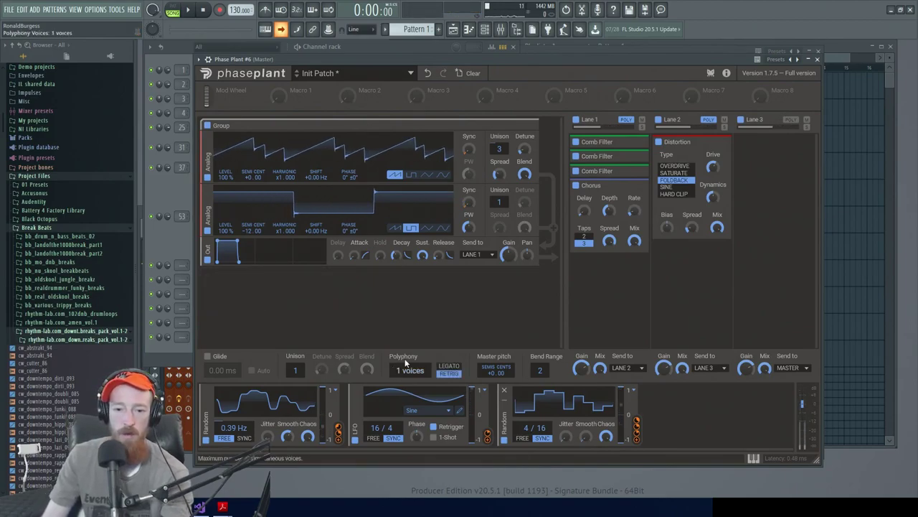
click(449, 366)
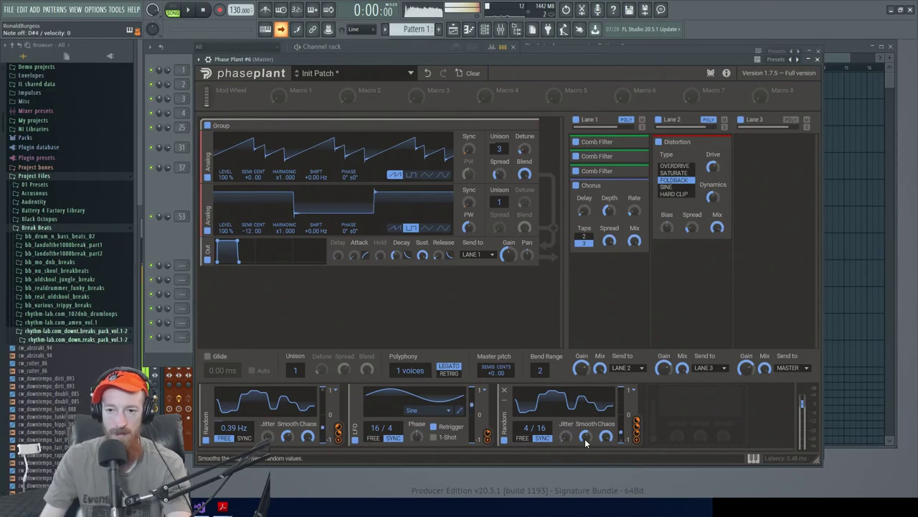
click(689, 248)
Step: Add a Faturator to Lane 2, adjust its Color, Drive and Fuzz, then remove it
text(fat)
key(Return)
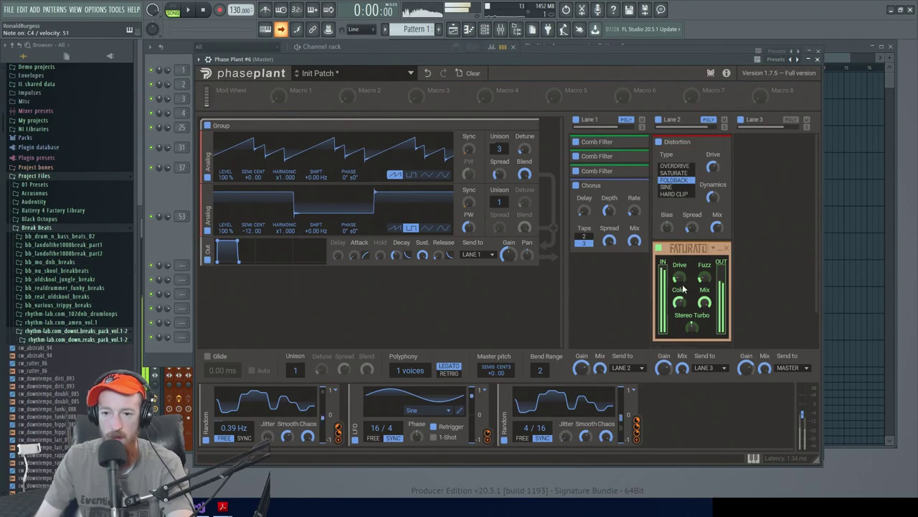
drag(680, 300, 687, 316)
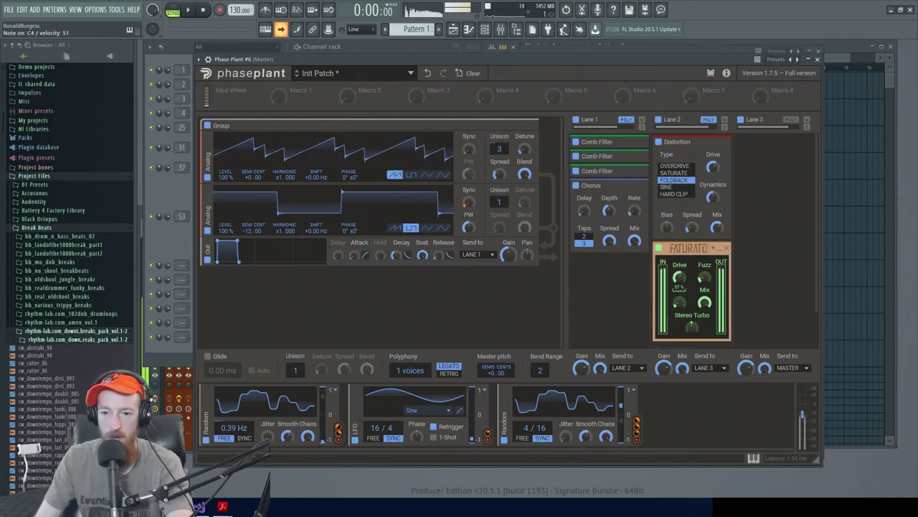
drag(680, 277, 680, 280)
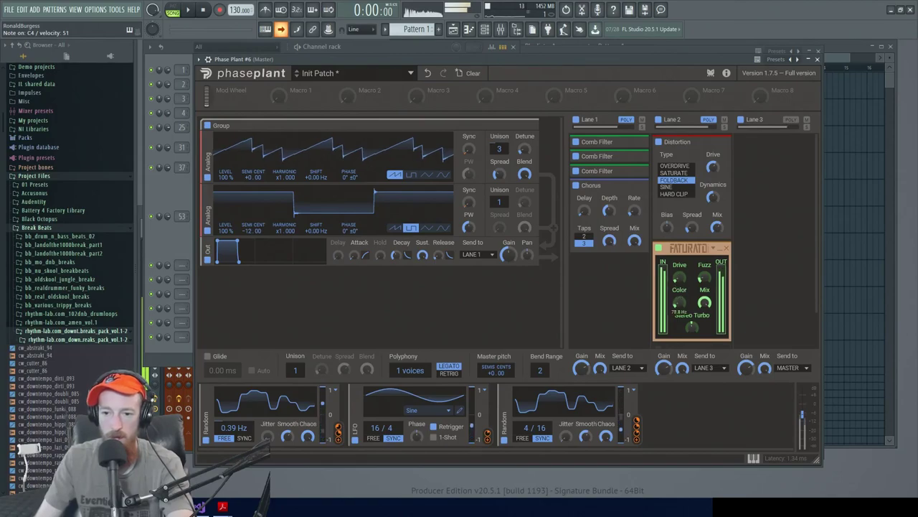
drag(705, 278, 704, 266)
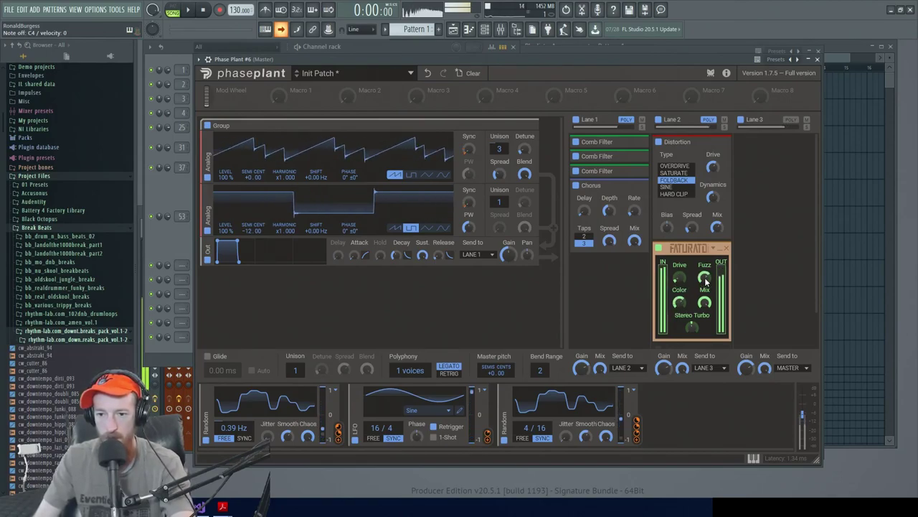
click(726, 248)
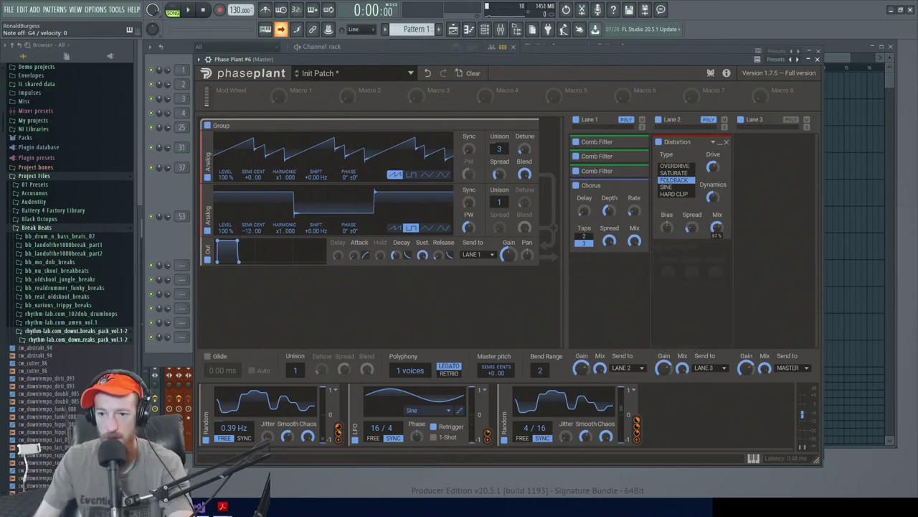
Step: Audition the Distortion types, from overdrive through to hard clip
click(673, 166)
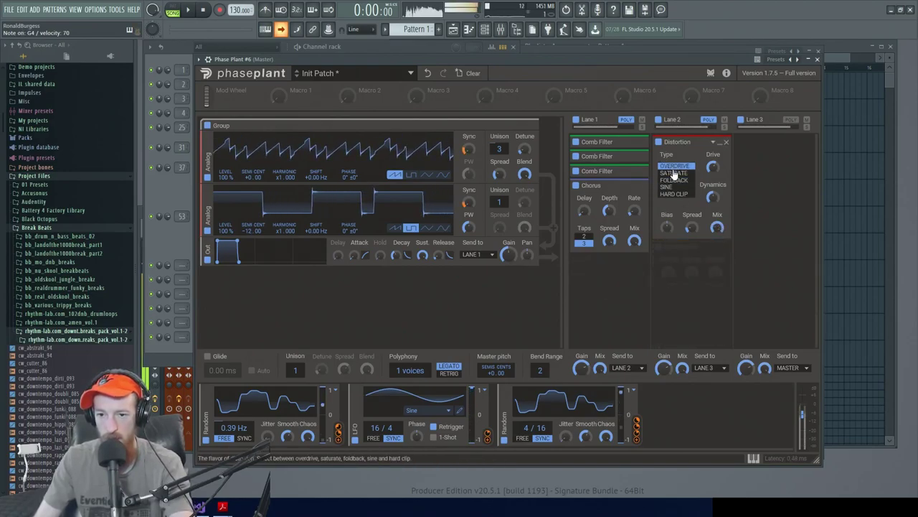
click(672, 173)
click(669, 187)
click(671, 194)
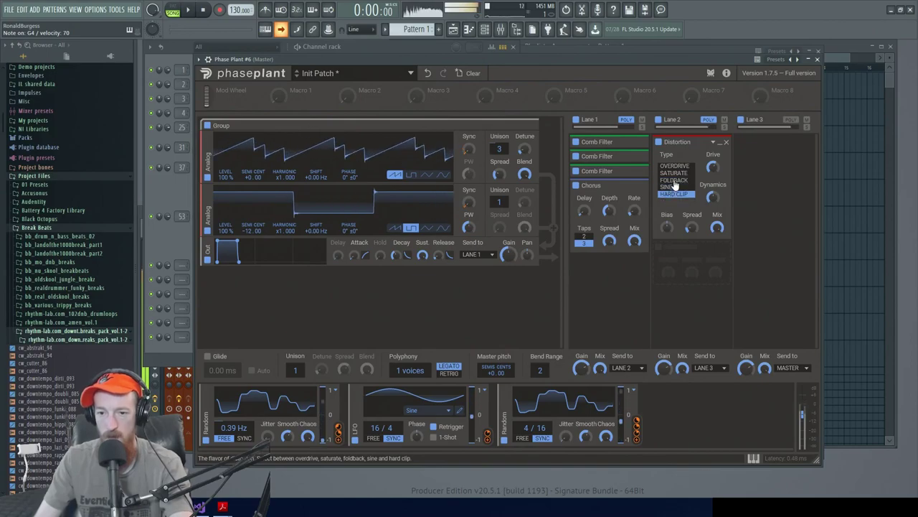
Step: Search the effect list below Distortion for 'slice' and add the Slice EQ
click(674, 266)
text(slice)
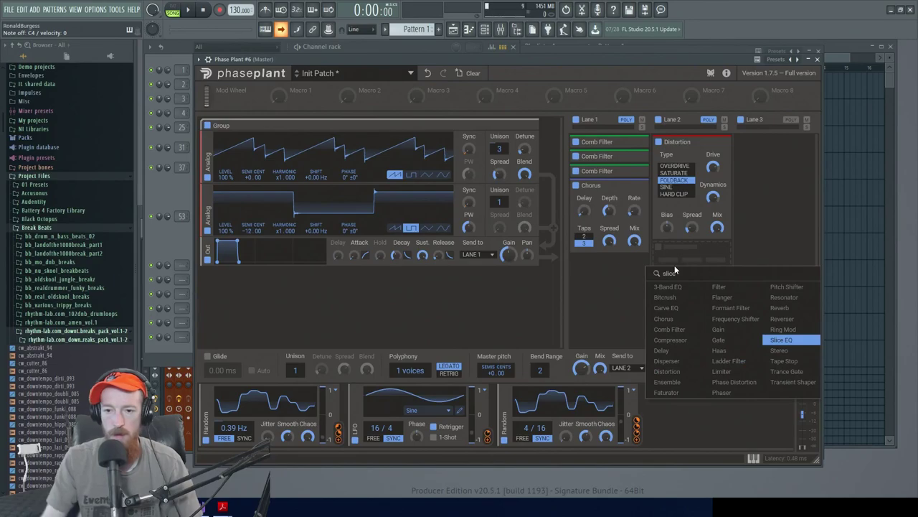
key(Return)
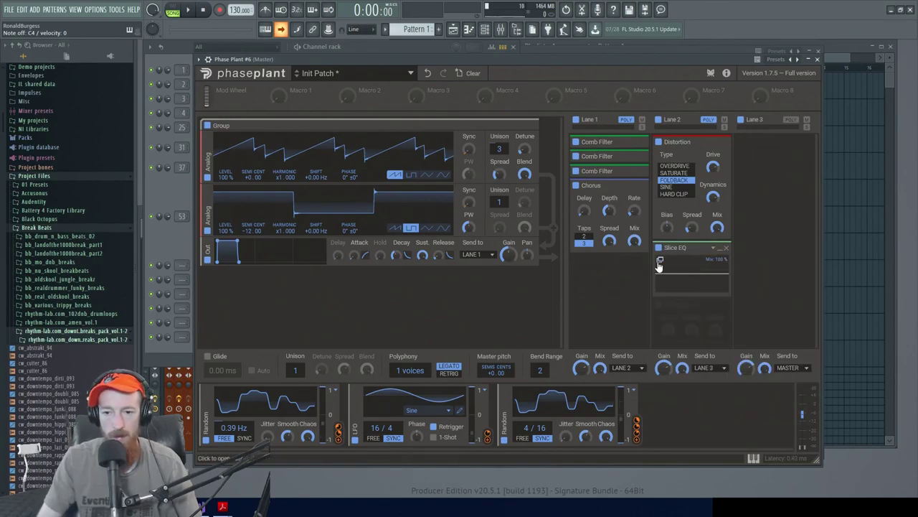
Step: Give the Slice EQ a low cut and a high cut set to about 16 kHz
click(660, 261)
drag(263, 258, 324, 254)
mouse_move(693, 256)
mouse_down()
mouse_move(662, 265)
mouse_move(424, 266)
mouse_move(677, 259)
mouse_up()
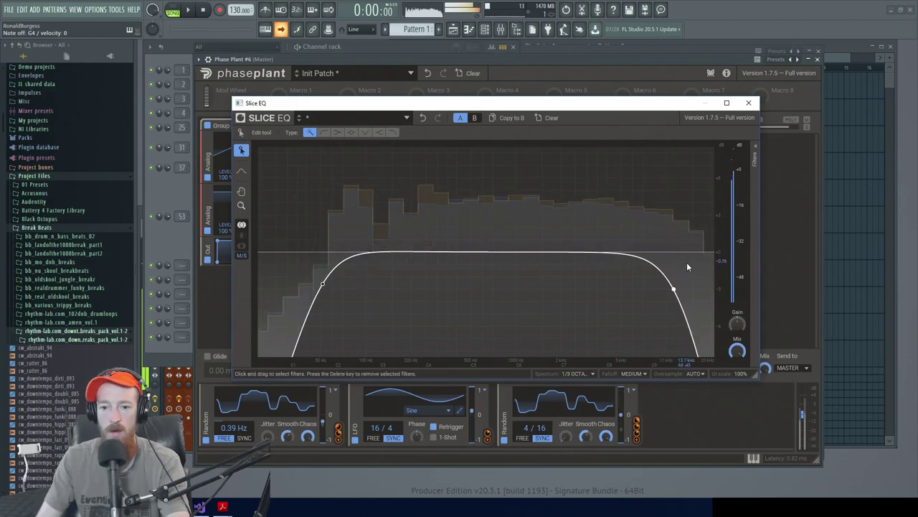
drag(675, 291, 698, 288)
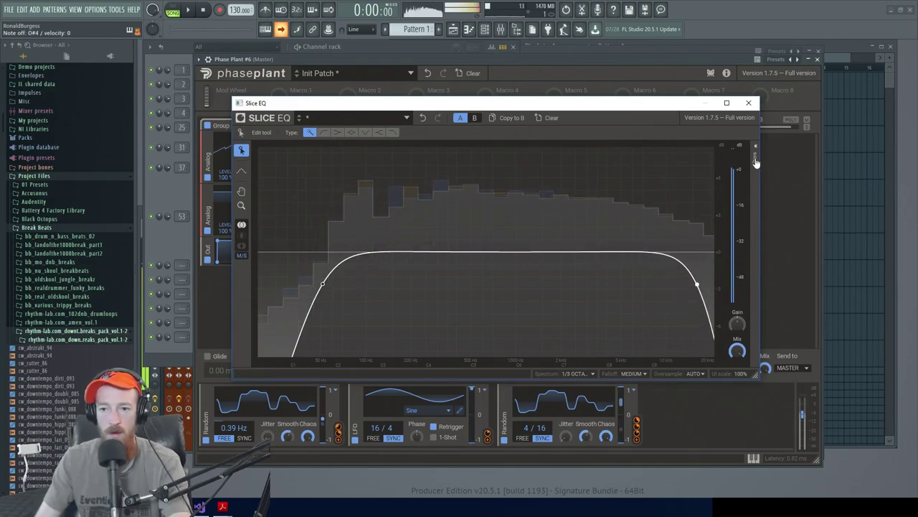
click(748, 103)
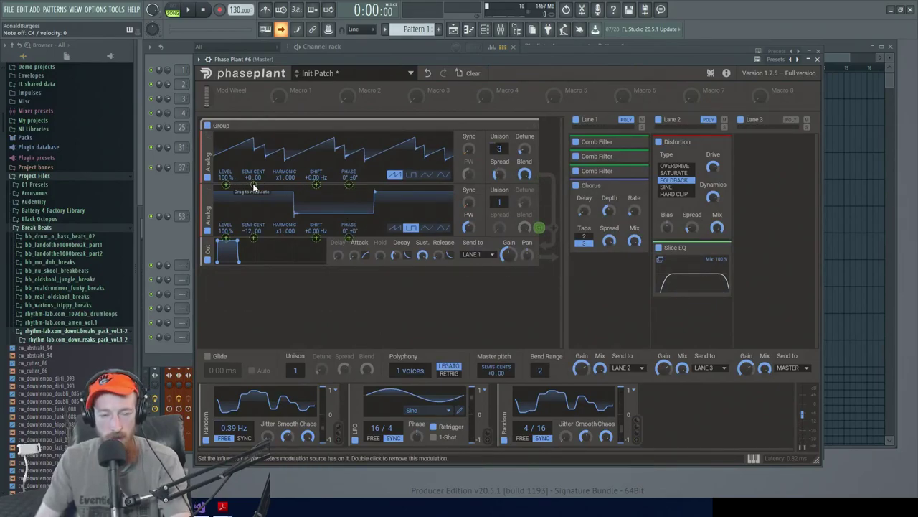
Step: Modulate Oscillator 1's SEMI CENT from oscillator 2 and collapse Slice EQ, Distortion and Chorus
drag(252, 187, 252, 152)
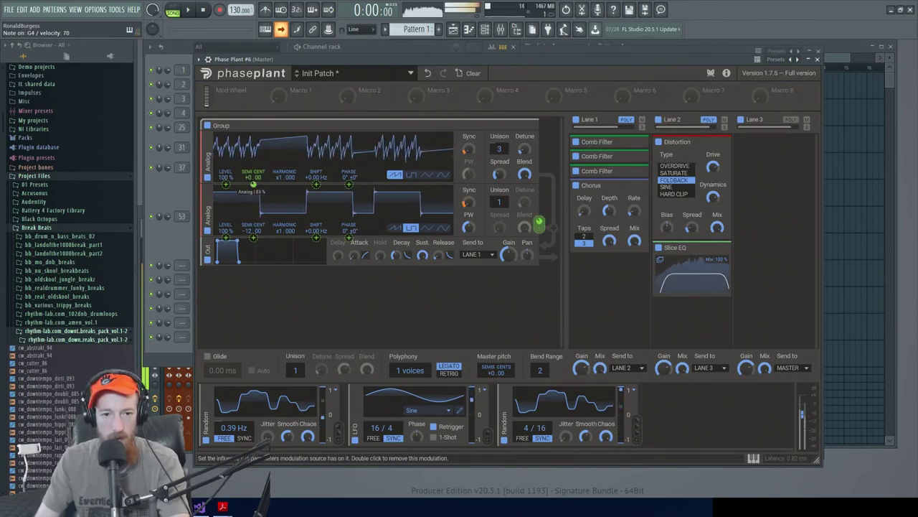
click(719, 249)
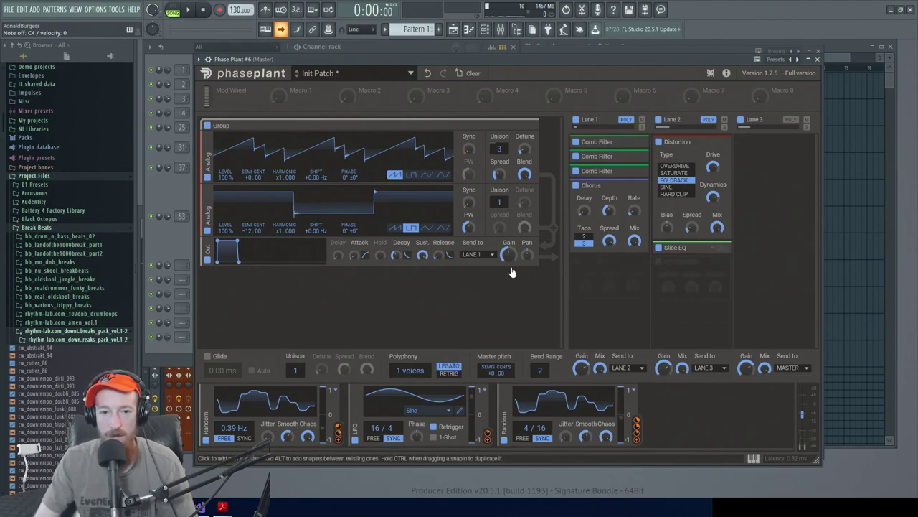
click(718, 145)
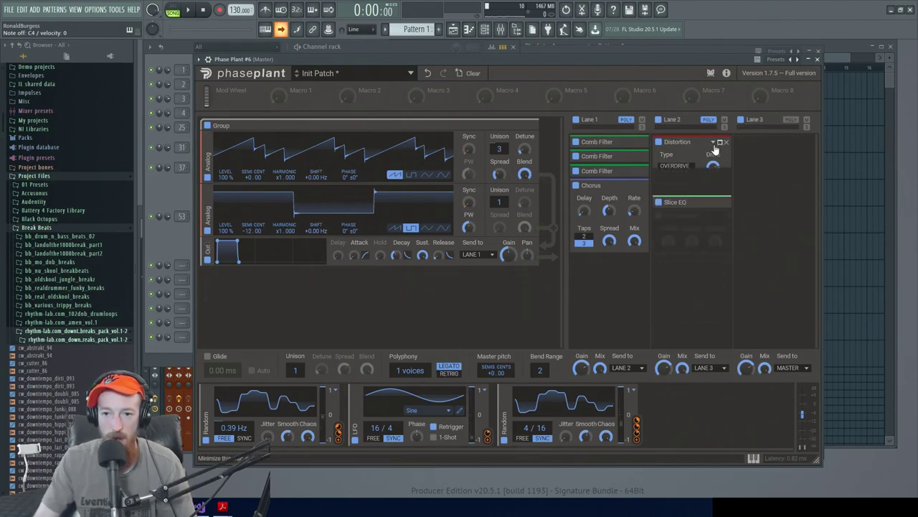
click(636, 188)
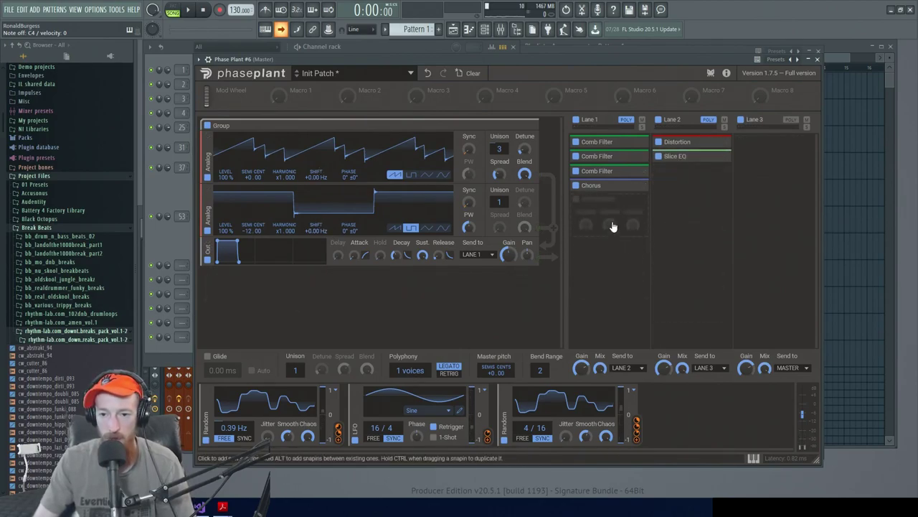
click(613, 227)
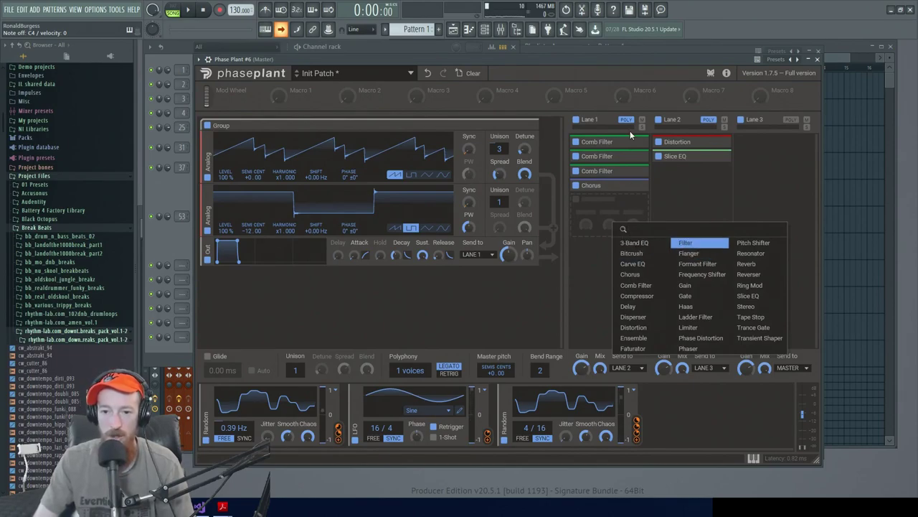
Step: Add a Filter after Chorus in Lane 1 and an Envelope modulator, removing the Random and LFO
text(fi)
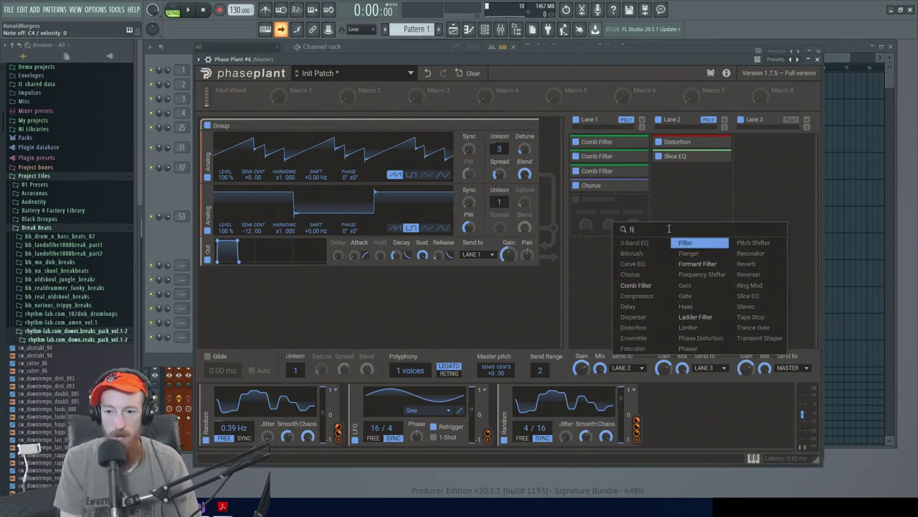
text(lte)
key(Return)
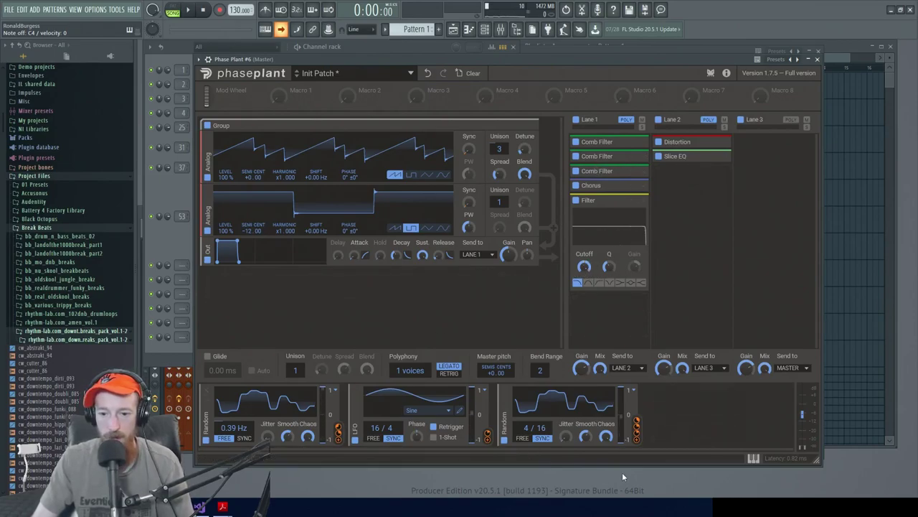
click(697, 417)
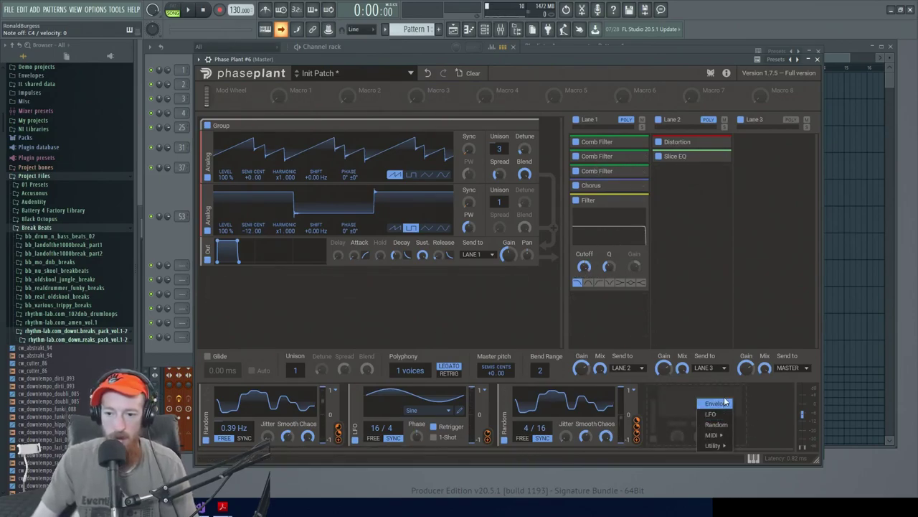
click(721, 406)
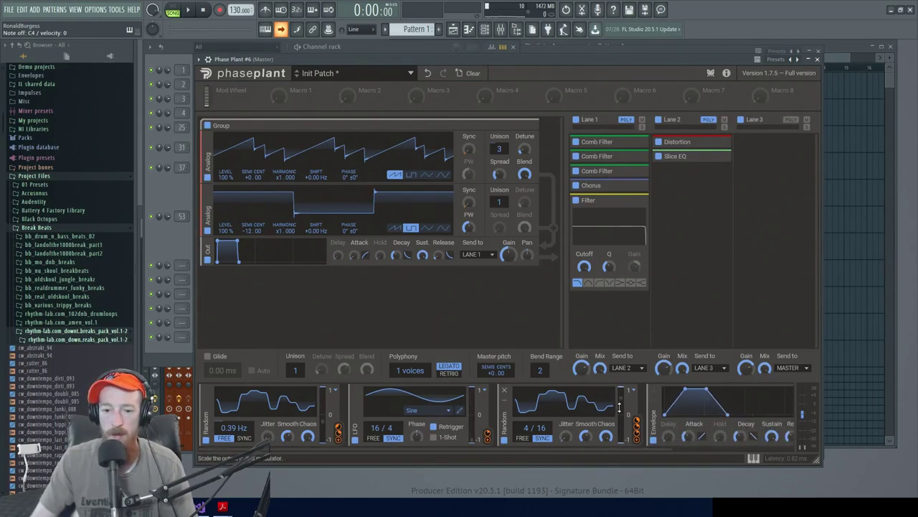
click(505, 391)
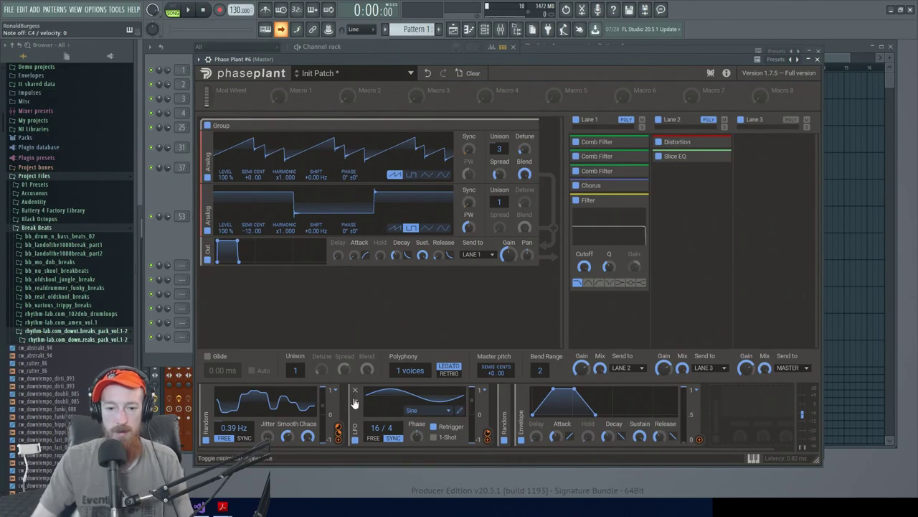
click(354, 390)
Step: Route the envelope to the Filter cutoff, raise Q to 12 and cutoff high, and enable RETRIG
drag(559, 440, 584, 270)
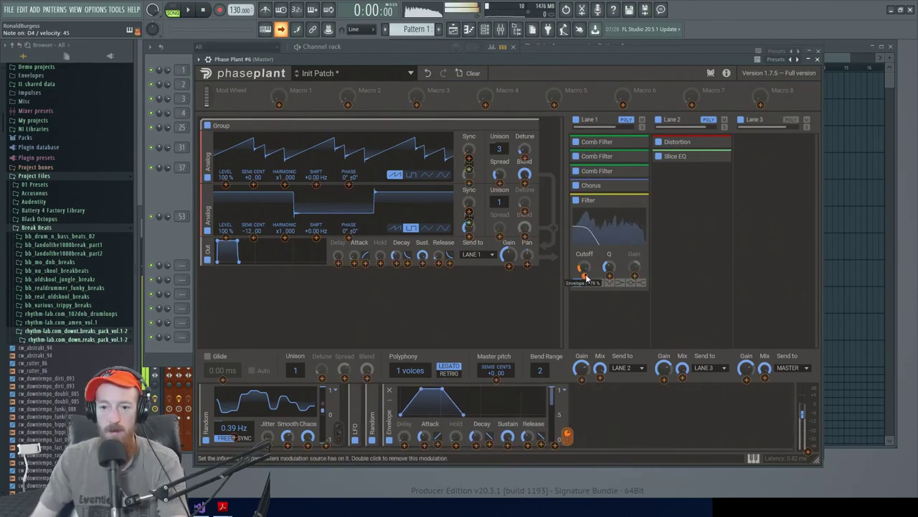
drag(584, 270, 585, 270)
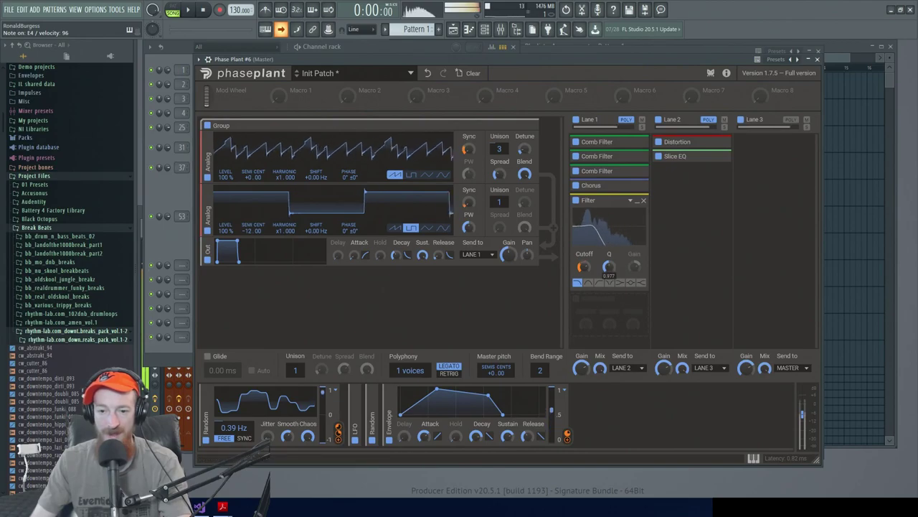
drag(611, 272, 610, 258)
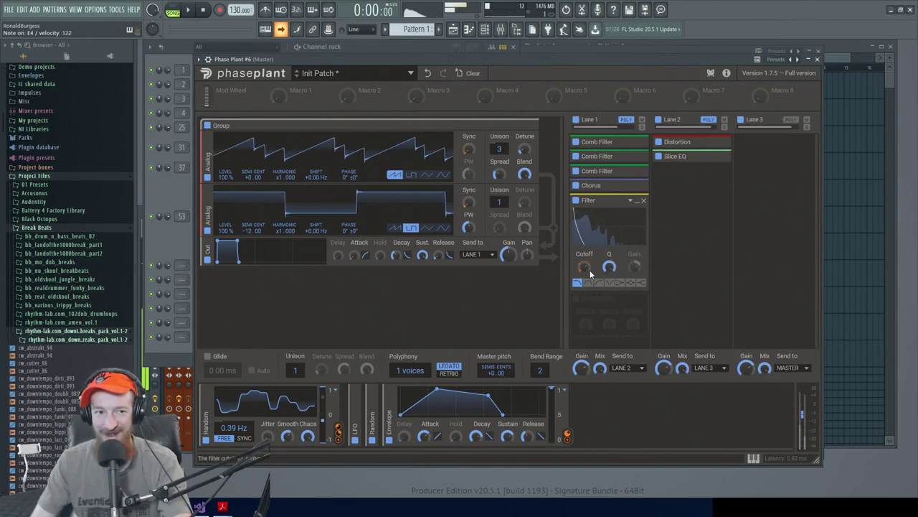
drag(590, 272, 590, 249)
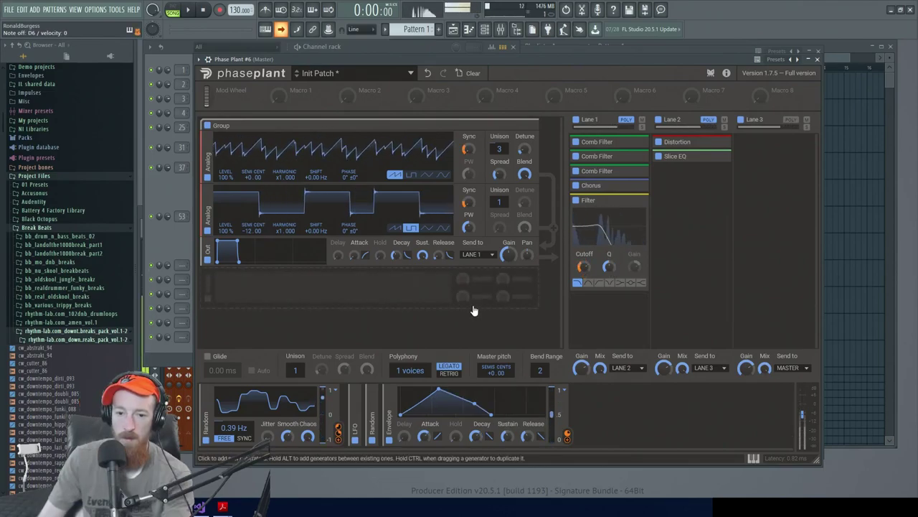
click(450, 373)
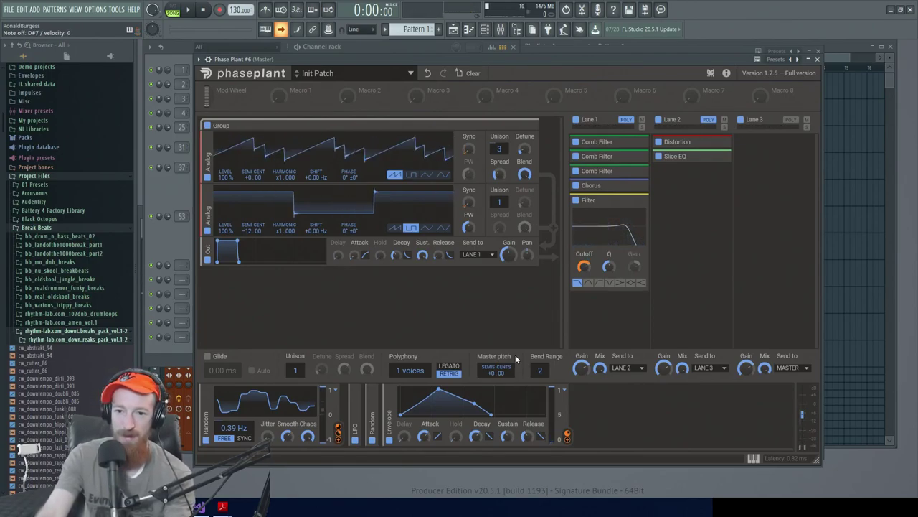
Step: Shorten the envelope's attack slightly and bypass the second comb filter for comparison
scroll(425, 437, down, 1)
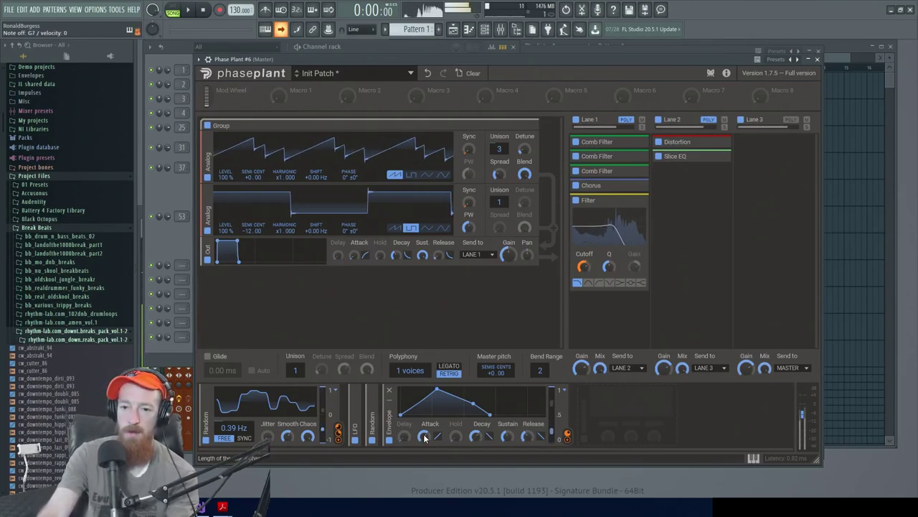
click(576, 156)
Step: Bypass all three comb filters to compare, then switch them back on
click(576, 171)
click(575, 142)
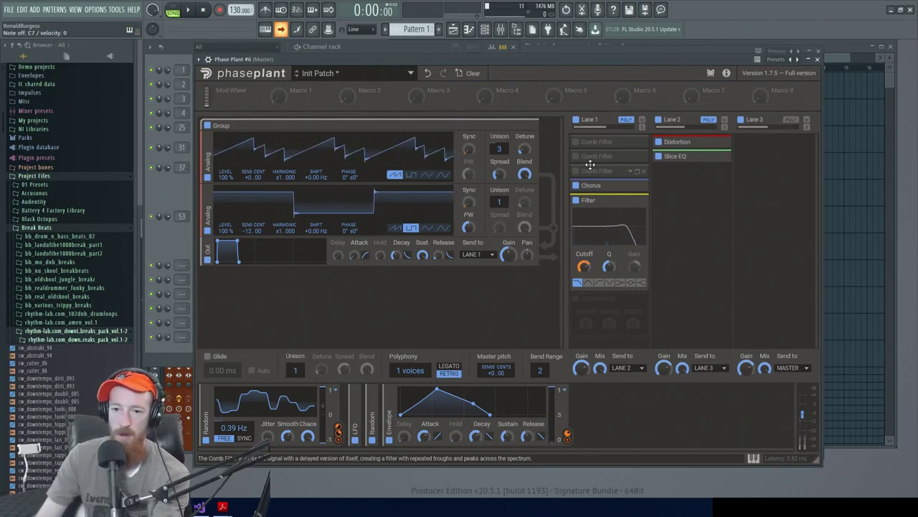
click(576, 170)
click(576, 156)
click(576, 142)
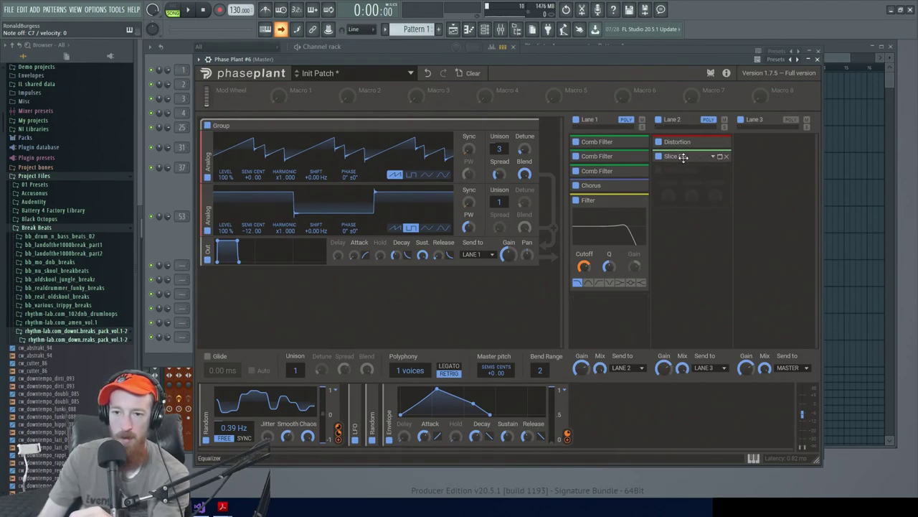
Step: Add a second Filter to Lane 1 and move it ahead of the three comb filters
click(684, 175)
click(681, 176)
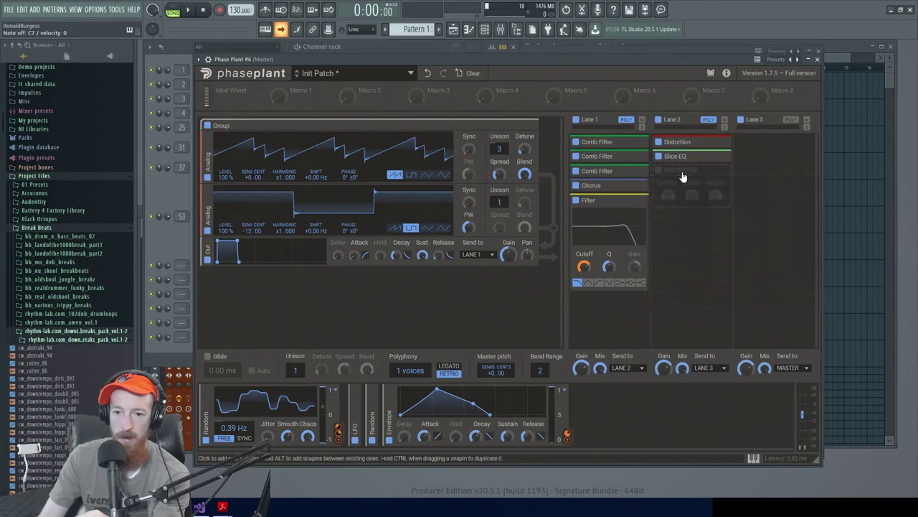
click(615, 309)
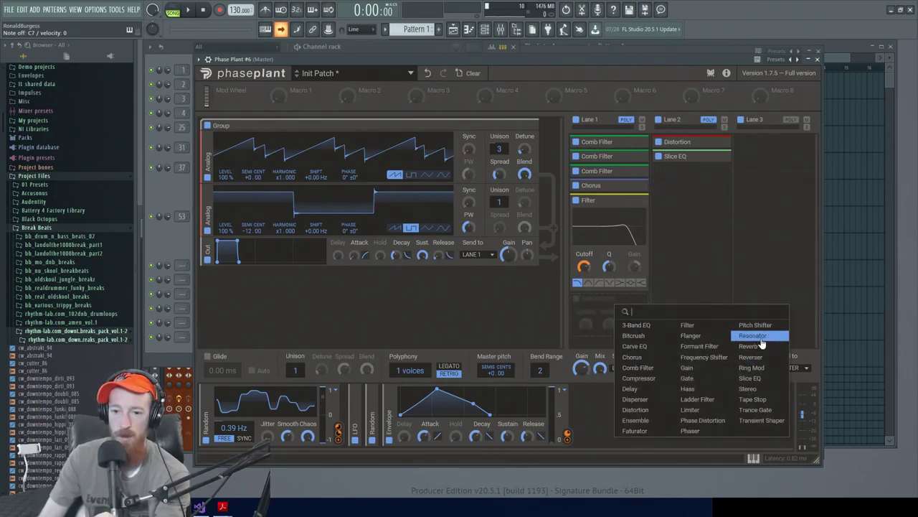
click(683, 332)
drag(596, 308, 600, 188)
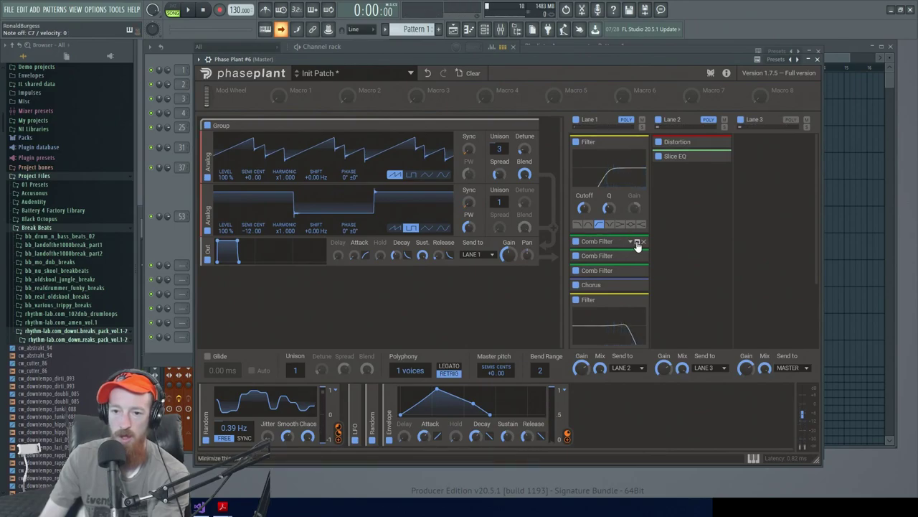
click(637, 243)
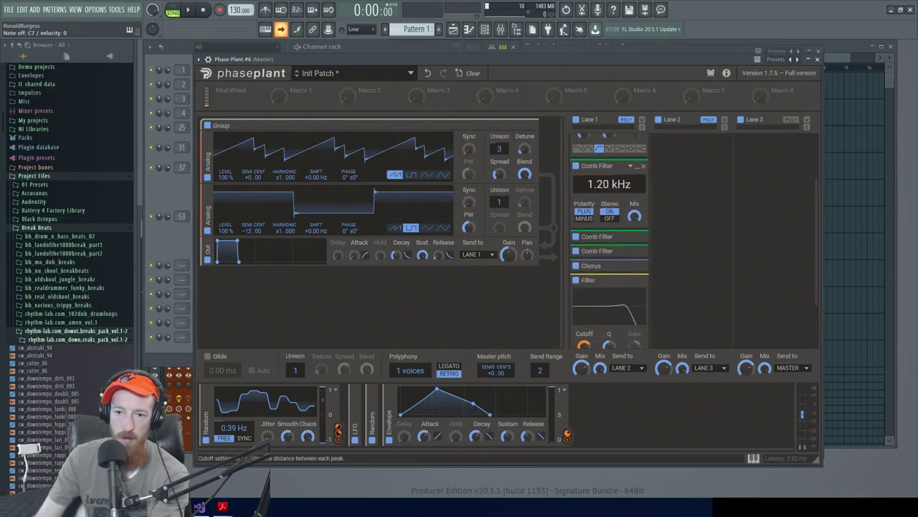
Step: Tune the first comb filter to 1.66 kHz and the second to 2.17 kHz
drag(609, 184, 609, 172)
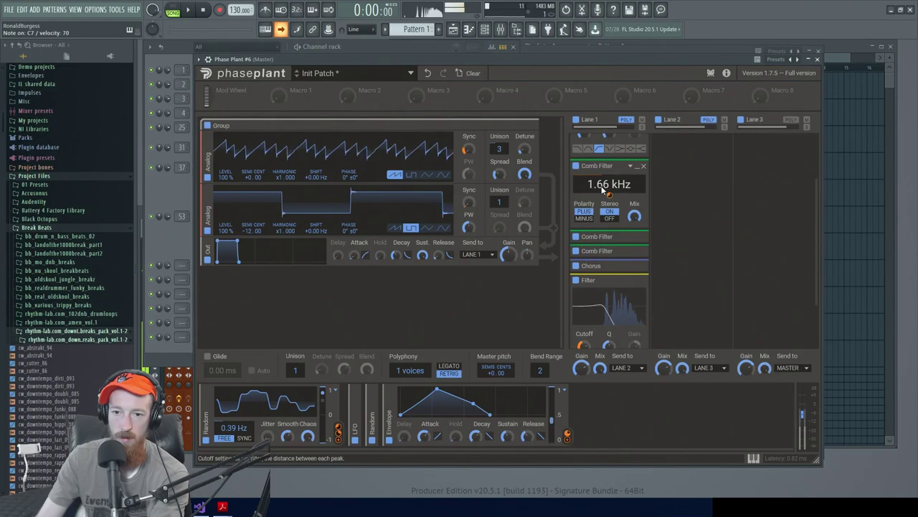
click(639, 238)
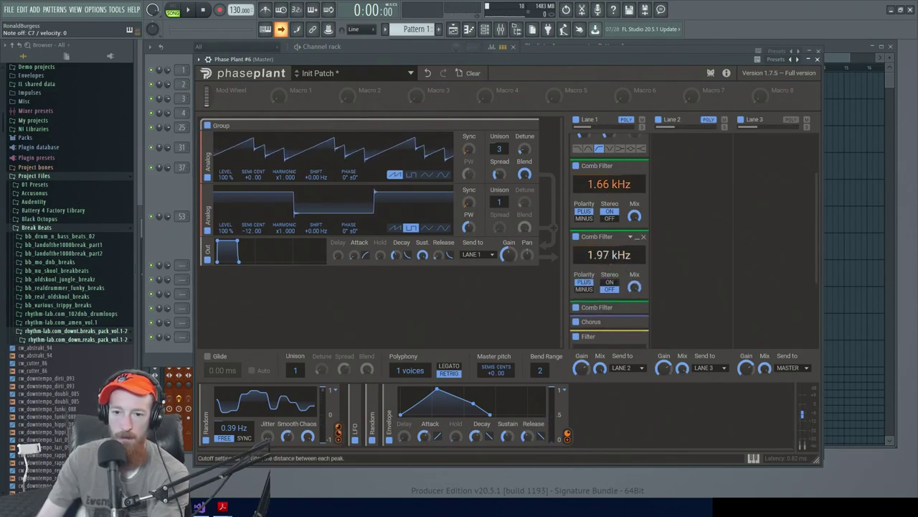
drag(598, 256, 598, 248)
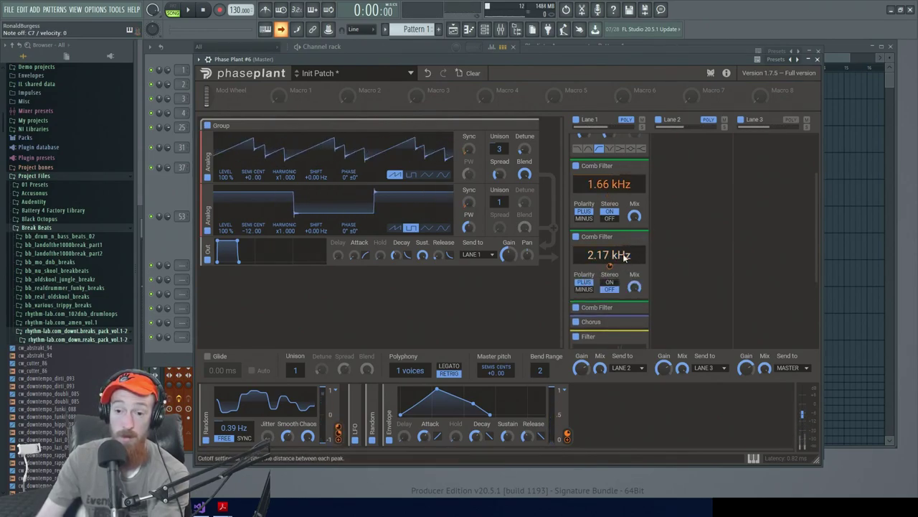
click(635, 238)
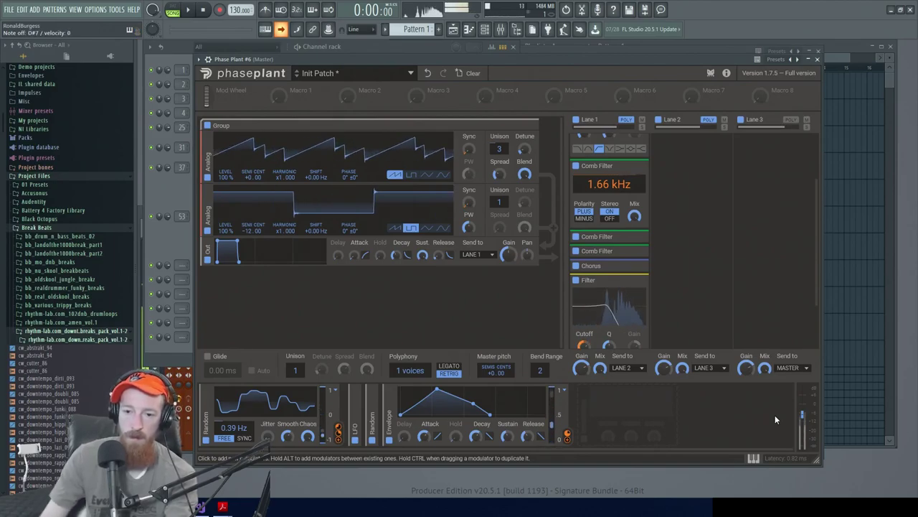
Step: Bypass the comb filters to A/B the sound, re-enable the first, and undo
click(575, 166)
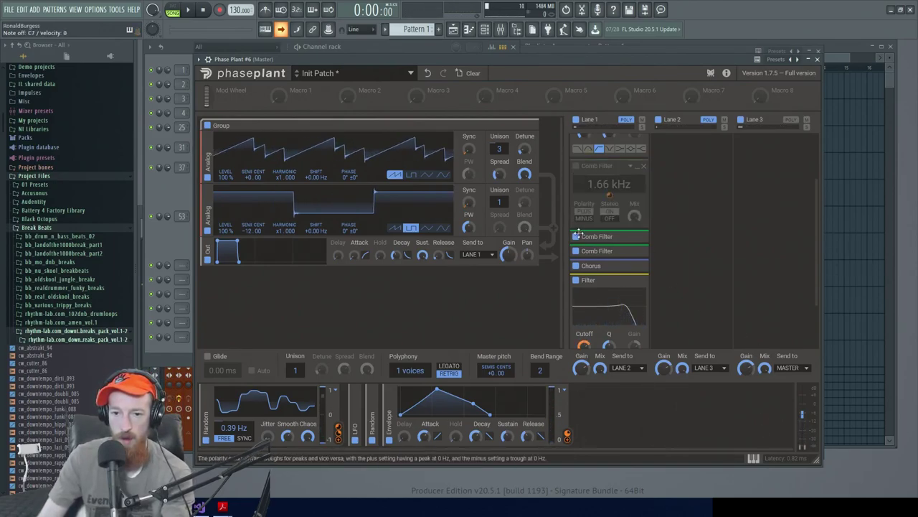
click(576, 237)
click(576, 252)
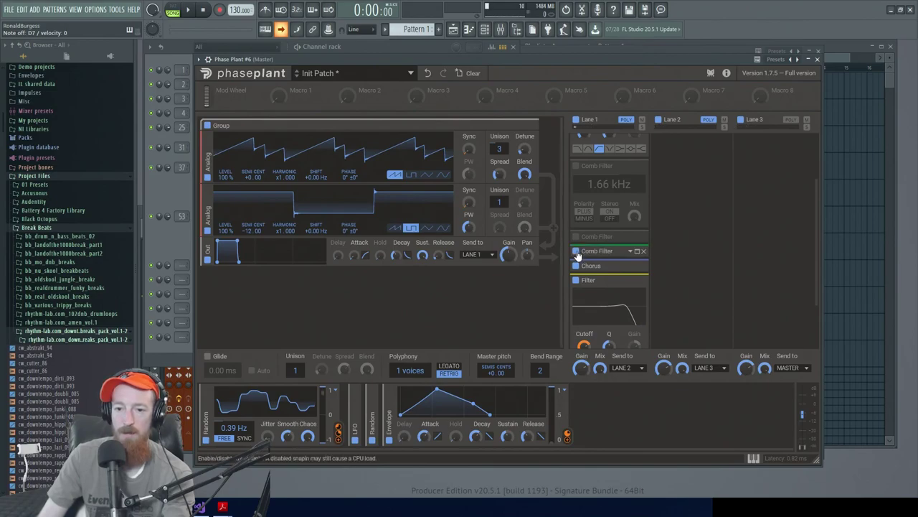
click(577, 168)
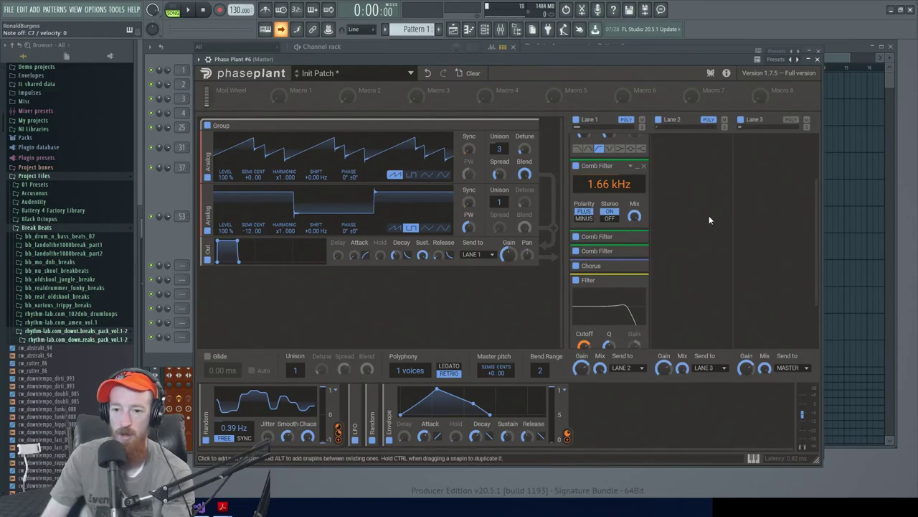
key(ctrl+z)
Step: Open the preset browser at the User Presets Leads folder
drag(637, 146, 637, 213)
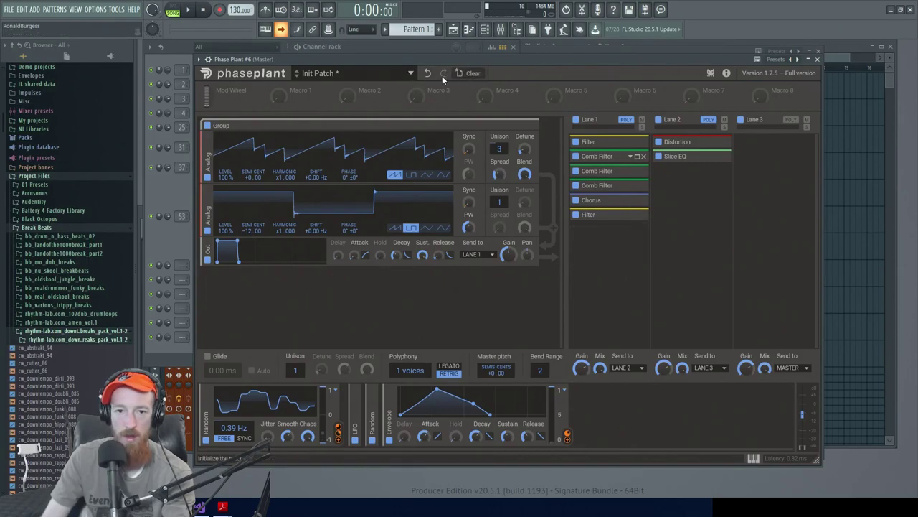
click(379, 74)
scroll(289, 175, down, 4)
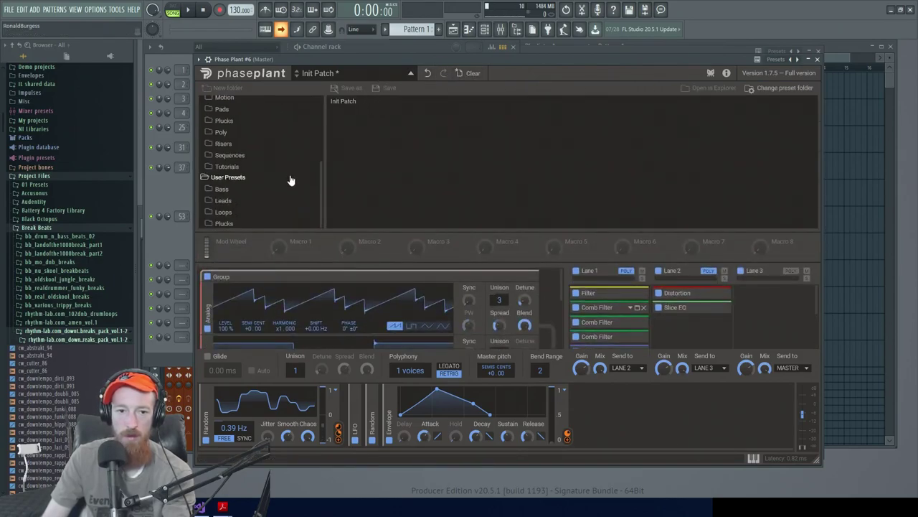
click(272, 203)
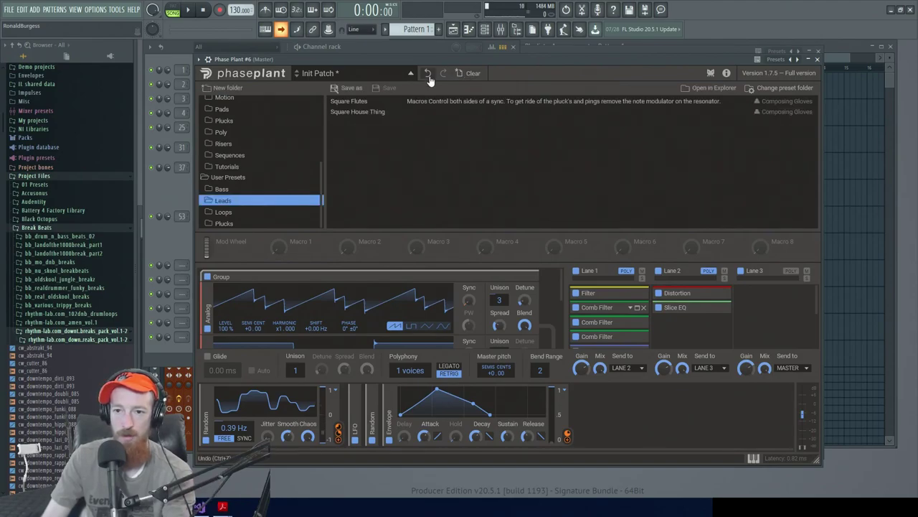
Step: Save the patch as 'Super Distorted Lead' described 'Play HIGH NOTES!' and close the browser
click(351, 87)
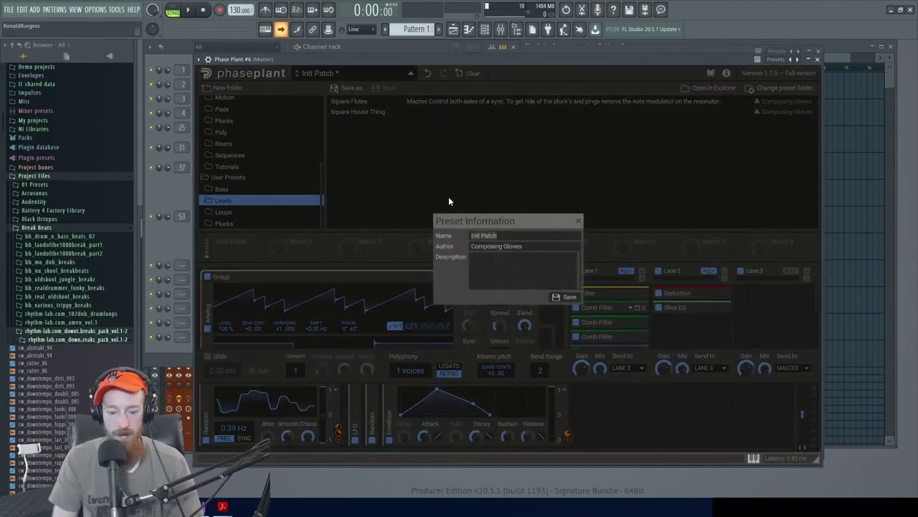
text(Super Dios)
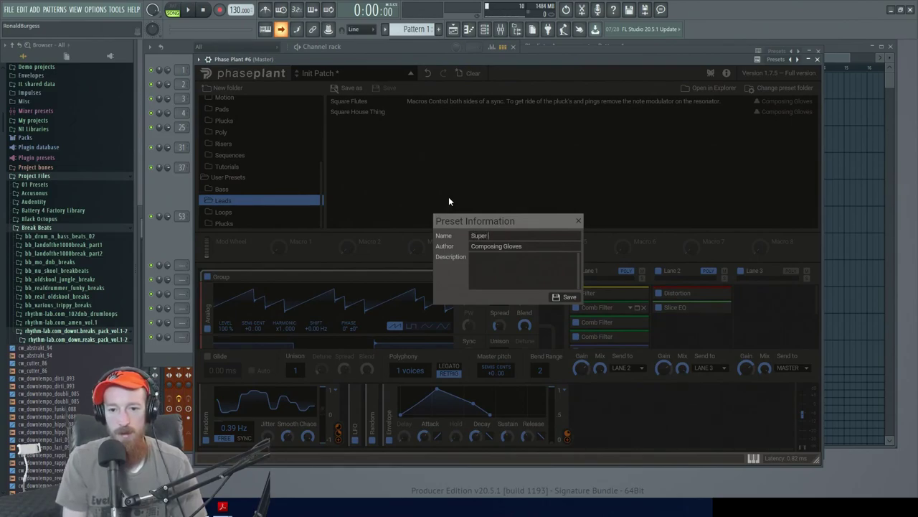
key(BackSpace)
key(BackSpace)
text(storte)
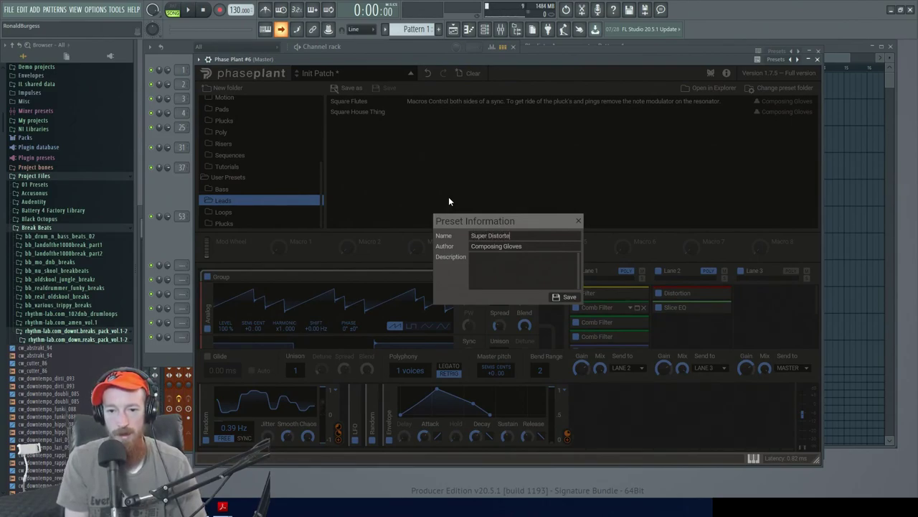
text(d Lead)
click(500, 267)
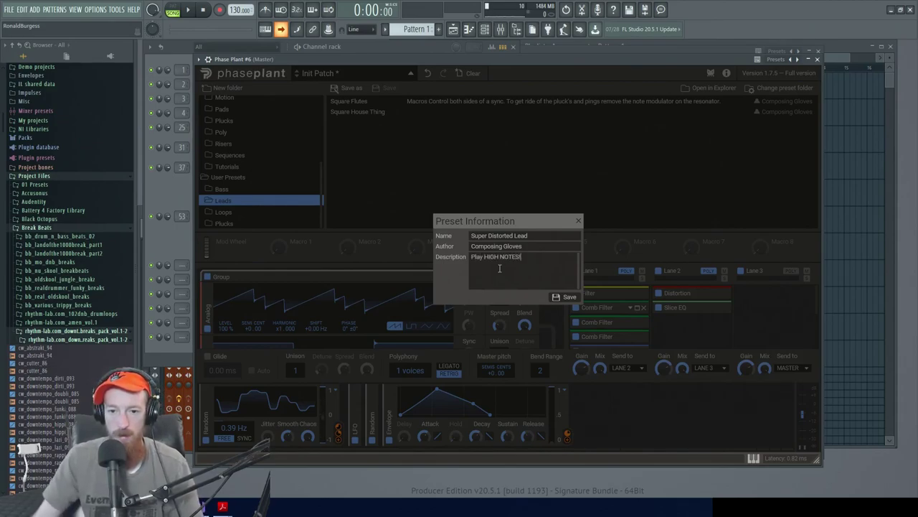
click(568, 297)
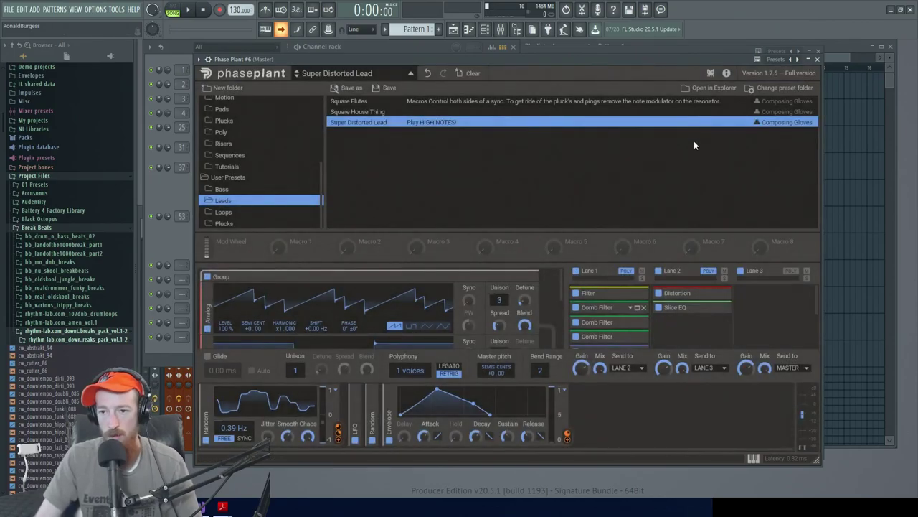
click(331, 75)
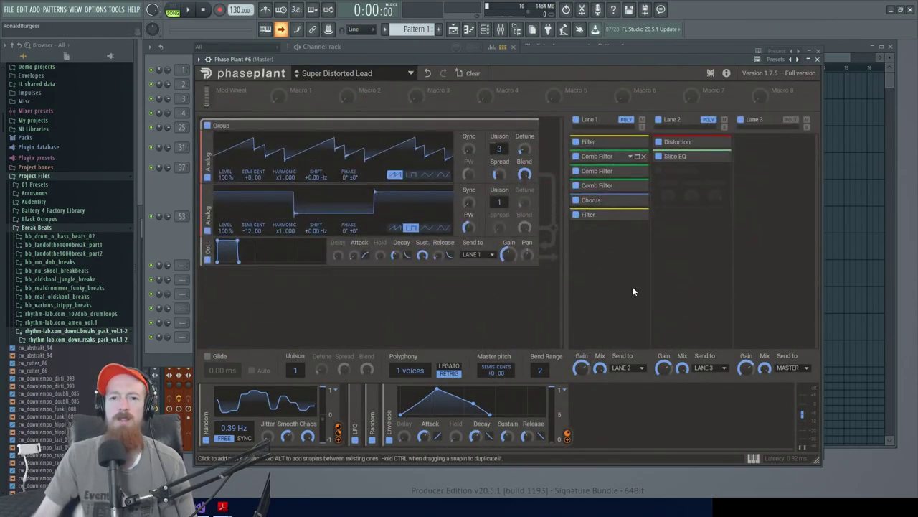